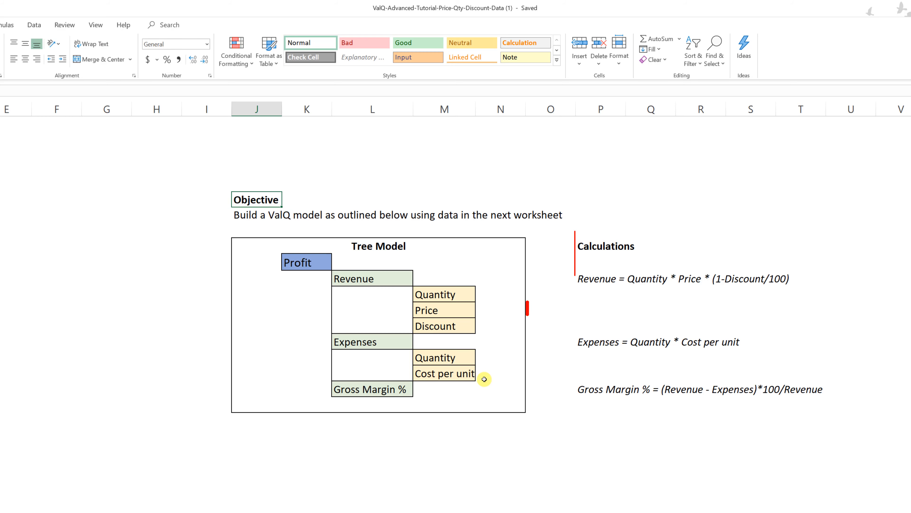
Examine the revenue formula on the Objective sheet, then the account, forecast and budget columns on the Price-Quantity-Discount sheet
{"action": "left_click", "coordinate": [586, 282]}
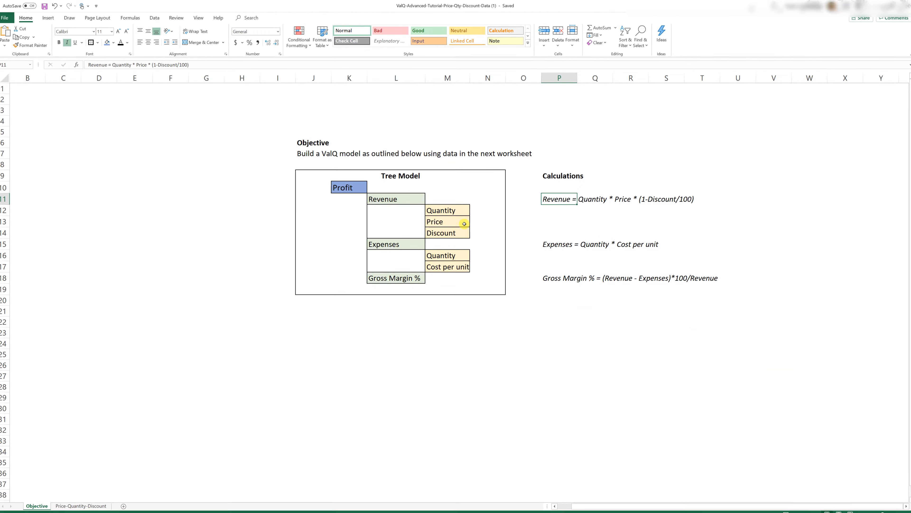
{"action": "left_click", "coordinate": [68, 500]}
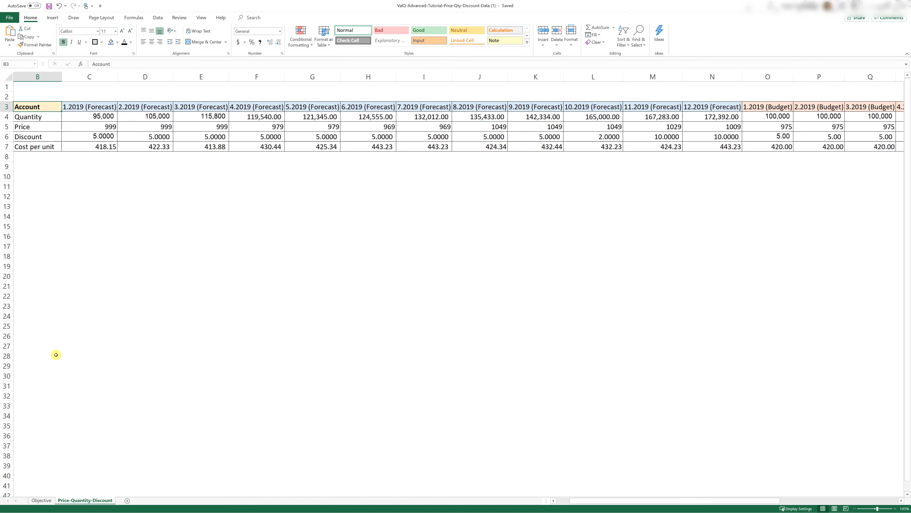
{"action": "left_click", "coordinate": [36, 77]}
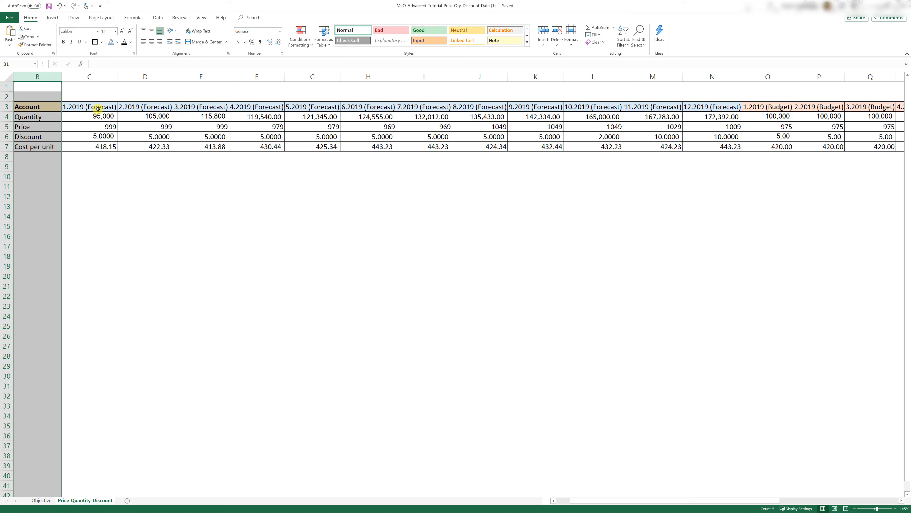
{"action": "left_click_drag", "start_coordinate": [89, 77], "coordinate": [692, 75]}
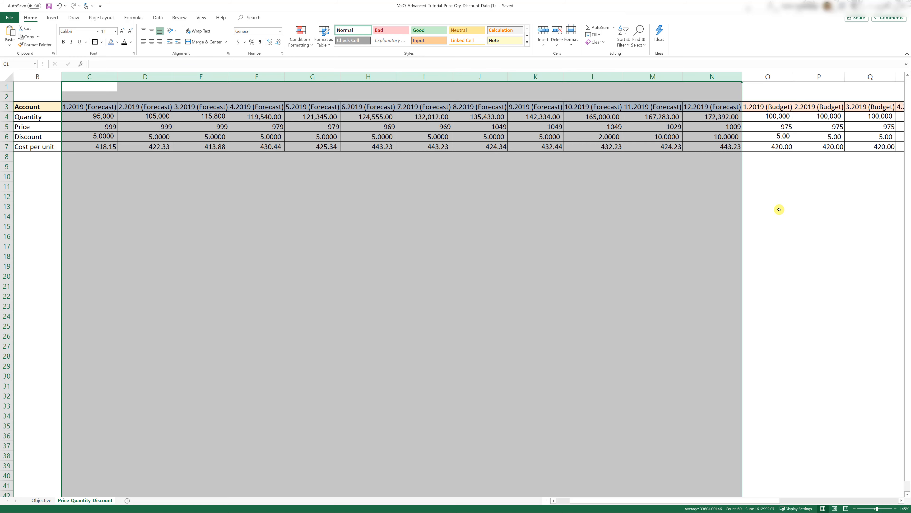
{"action": "left_click", "coordinate": [766, 77]}
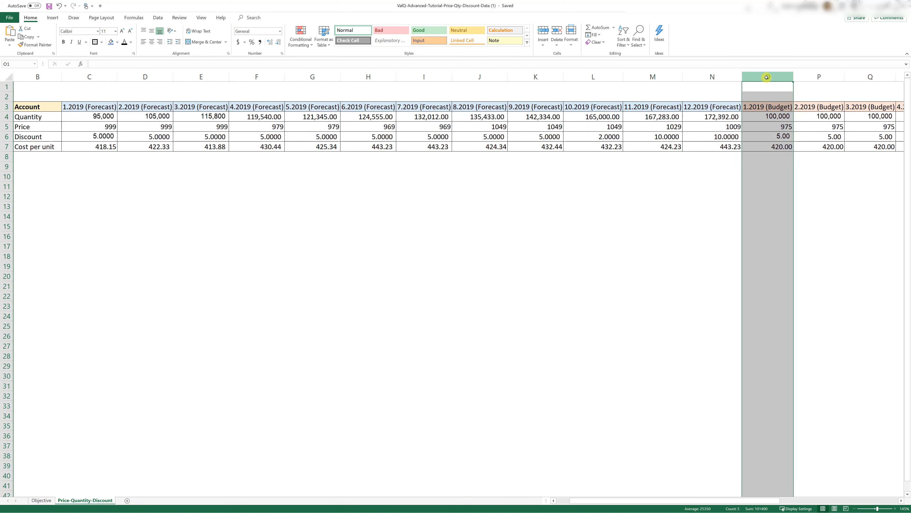
{"action": "mouse_move", "coordinate": [767, 77]}
{"action": "left_mouse_down"}
{"action": "mouse_move", "coordinate": [897, 76]}
{"action": "mouse_move", "coordinate": [767, 77]}
{"action": "left_mouse_up"}
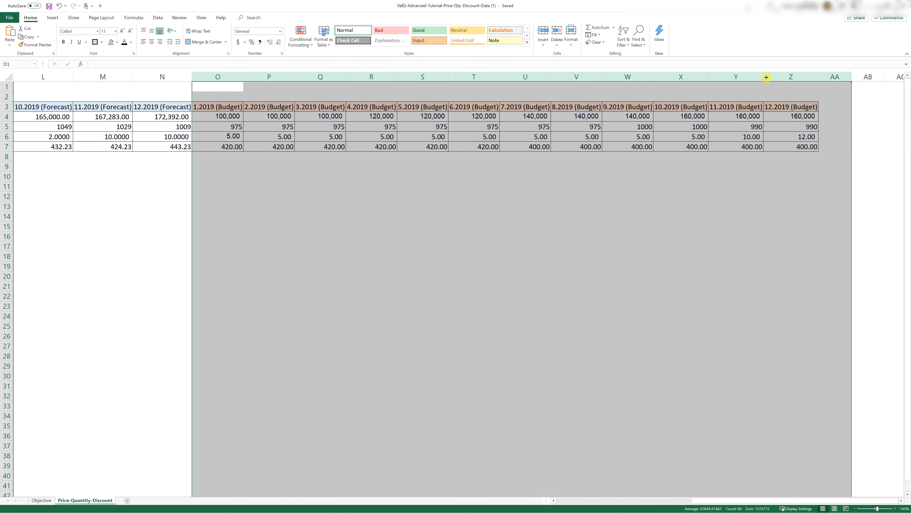
{"action": "left_click", "coordinate": [715, 125]}
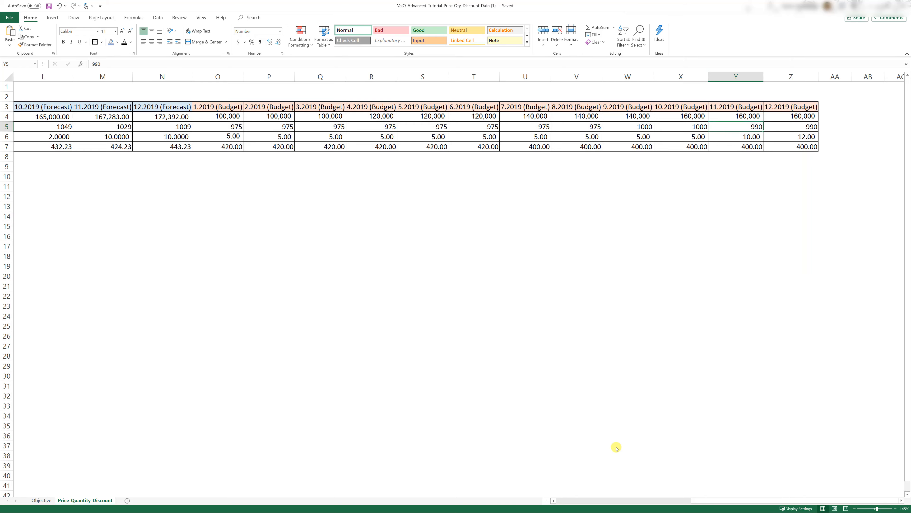
{"action": "left_click", "coordinate": [603, 499]}
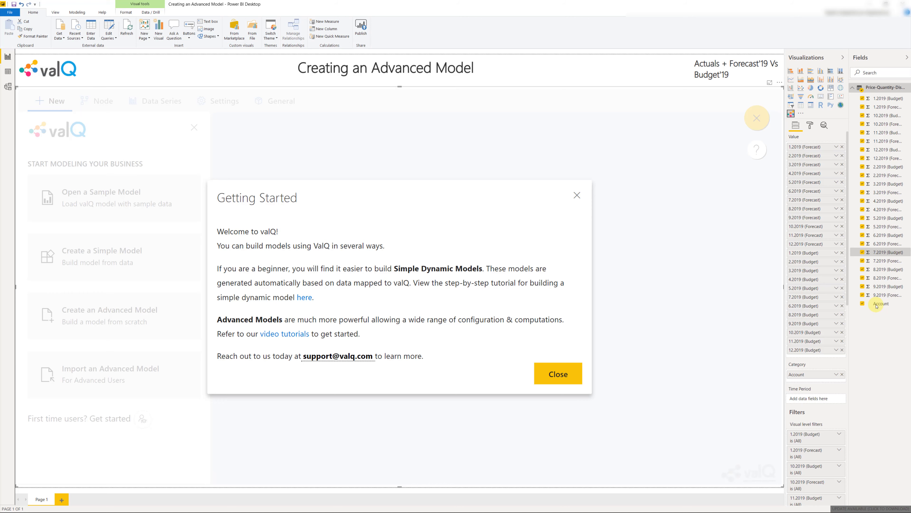
In Power BI, dismiss the Getting Started message, create an advanced ValQ model from scratch and title its top node "Gross Profit"
{"action": "left_click", "coordinate": [559, 373]}
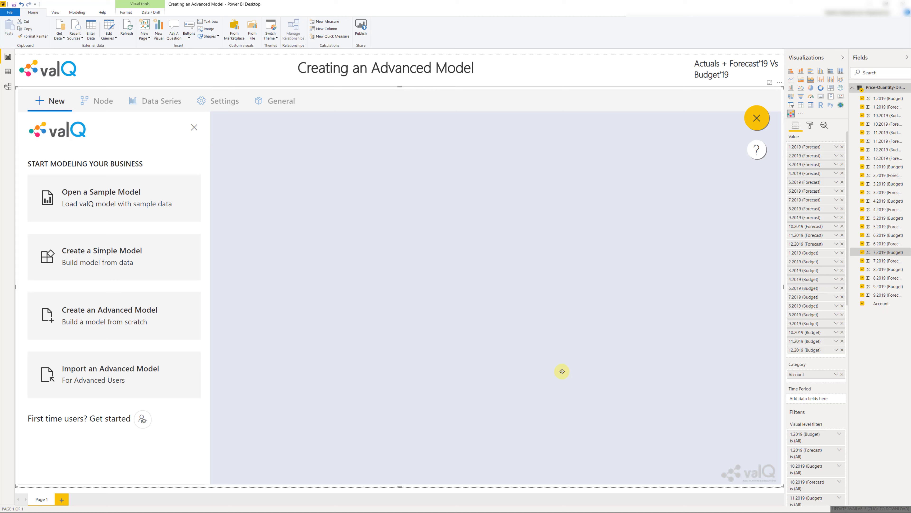
{"action": "left_click", "coordinate": [112, 325]}
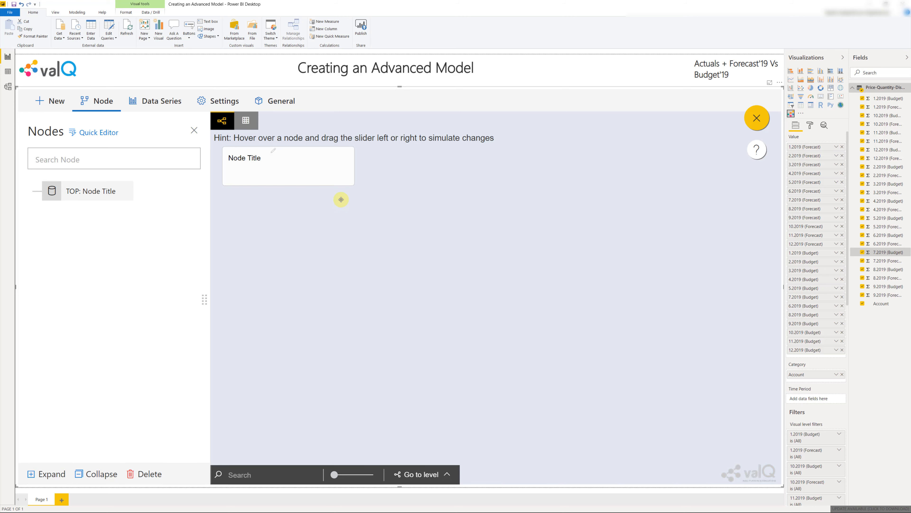
{"action": "left_click", "coordinate": [95, 193]}
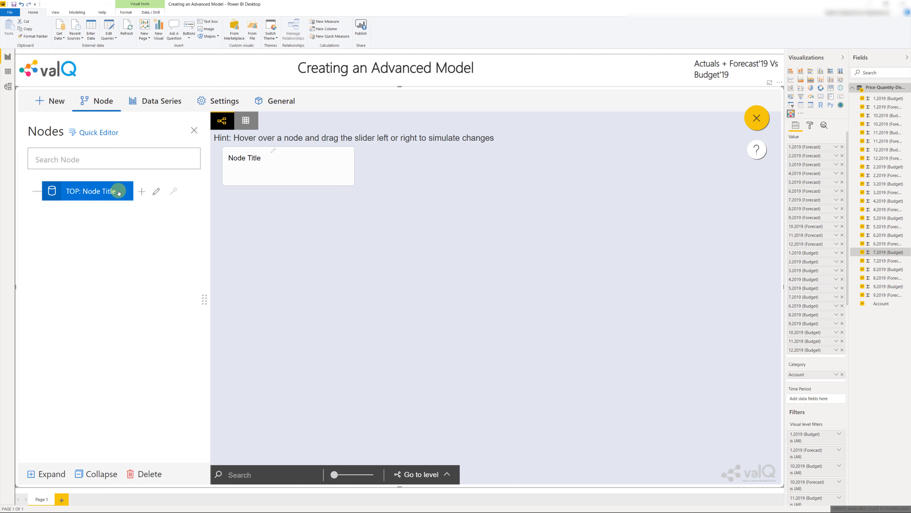
{"action": "left_click", "coordinate": [96, 193]}
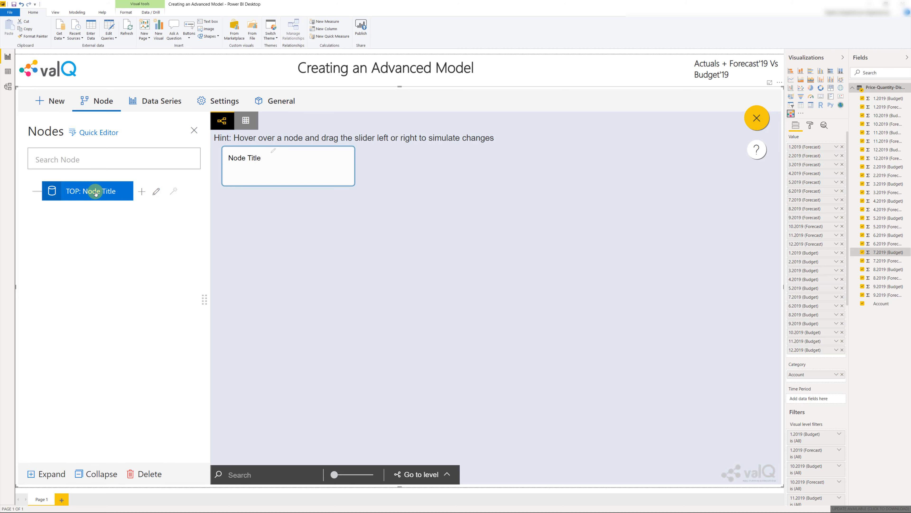
{"action": "double_click", "coordinate": [95, 193]}
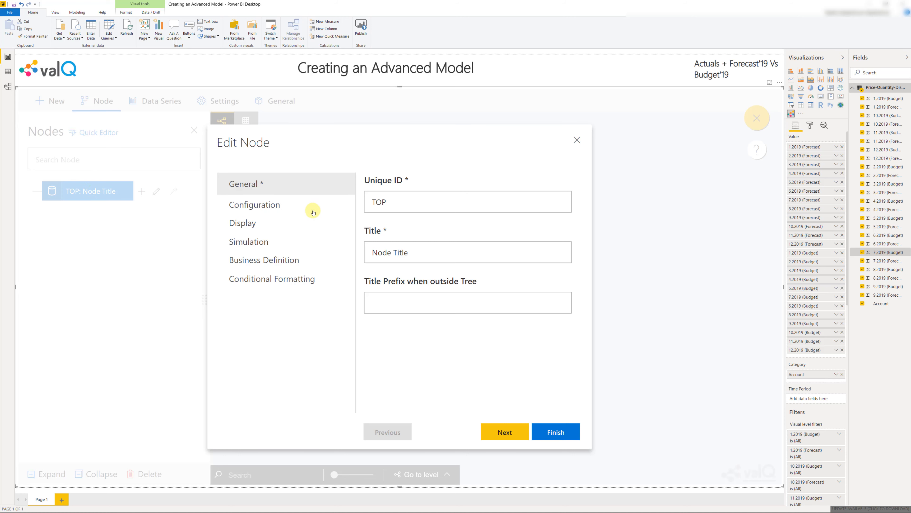
{"action": "left_click", "coordinate": [415, 251]}
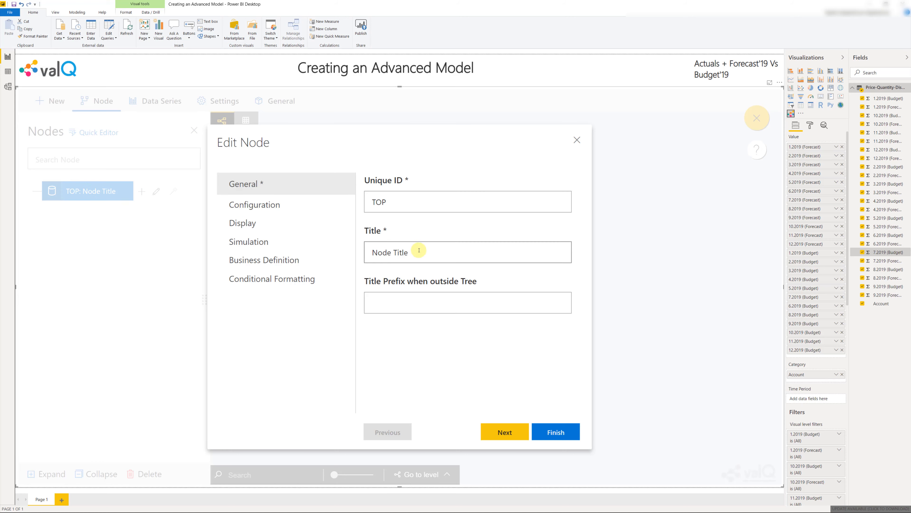
{"action": "key", "text": "ctrl+a"}
{"action": "type", "text": "Gross Profit"}
{"action": "left_click", "coordinate": [546, 430]}
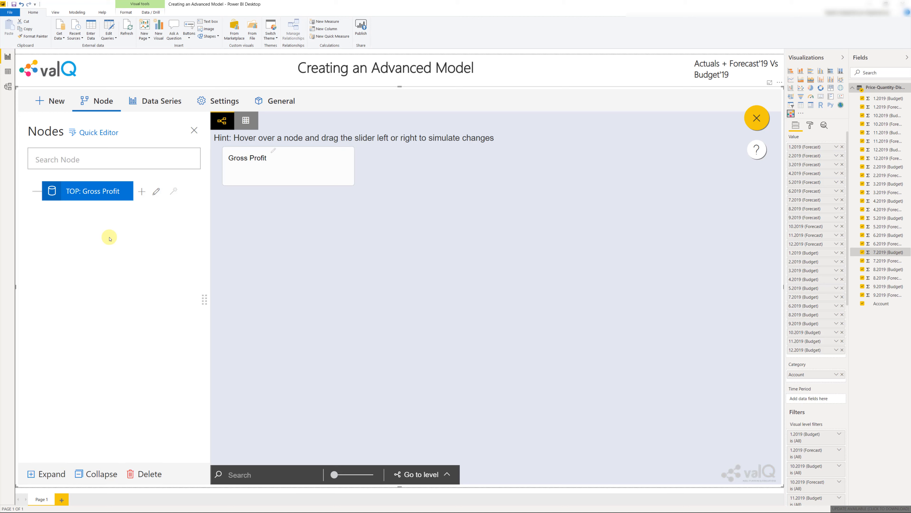
Add three child nodes under the top Gross Profit node
{"action": "left_click", "coordinate": [143, 193]}
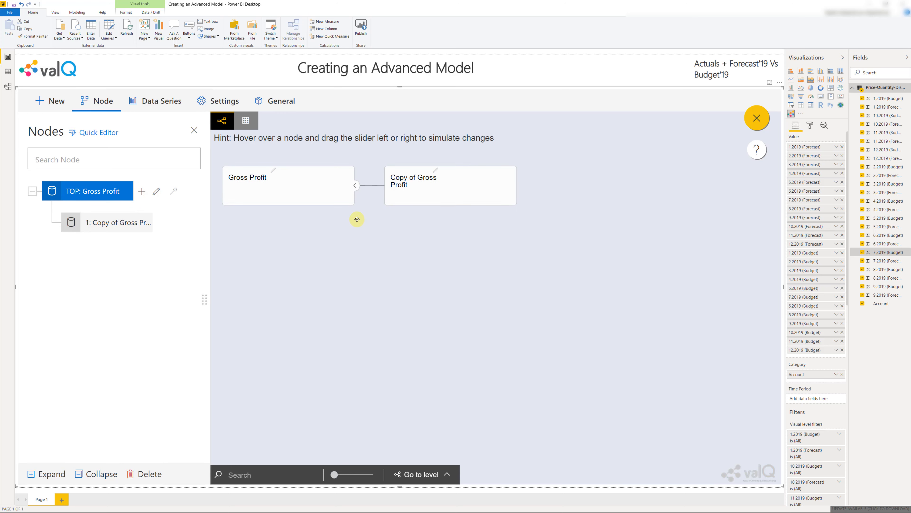
{"action": "left_click", "coordinate": [141, 193]}
{"action": "left_click", "coordinate": [141, 193]}
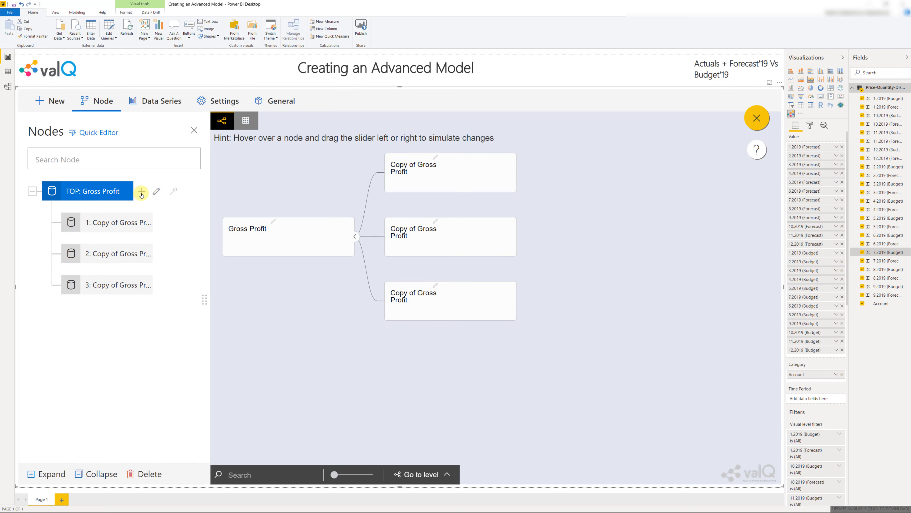
Title the first child node of Gross Profit "Revenue"
{"action": "left_click", "coordinate": [130, 224]}
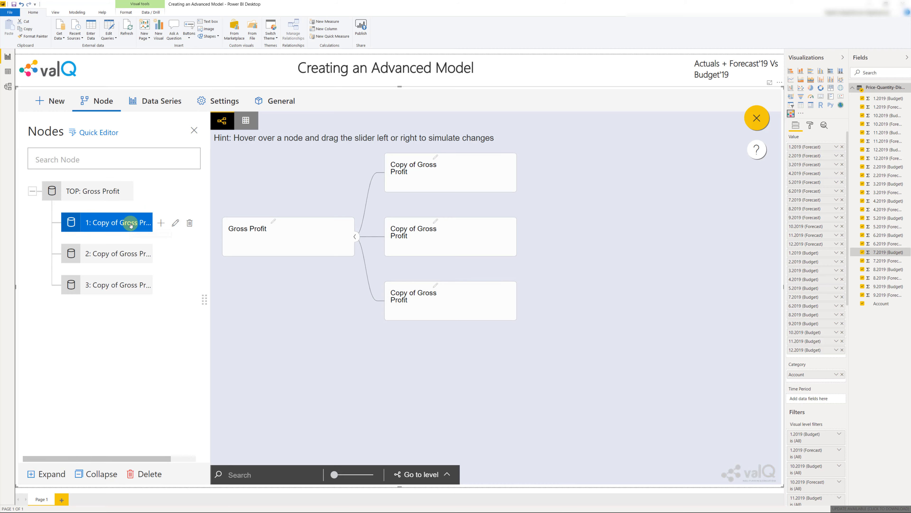
{"action": "double_click", "coordinate": [127, 223]}
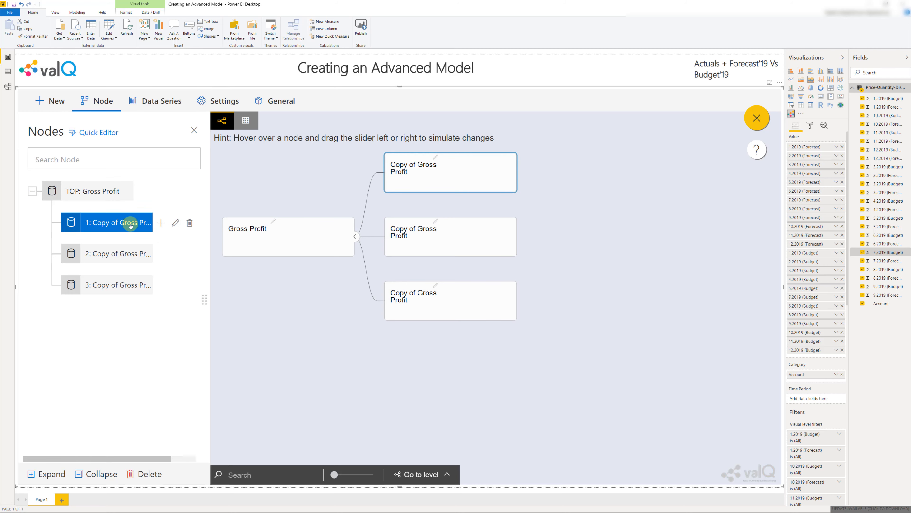
{"action": "left_click_drag", "start_coordinate": [462, 250], "coordinate": [314, 260]}
{"action": "type", "text": "Revenue"}
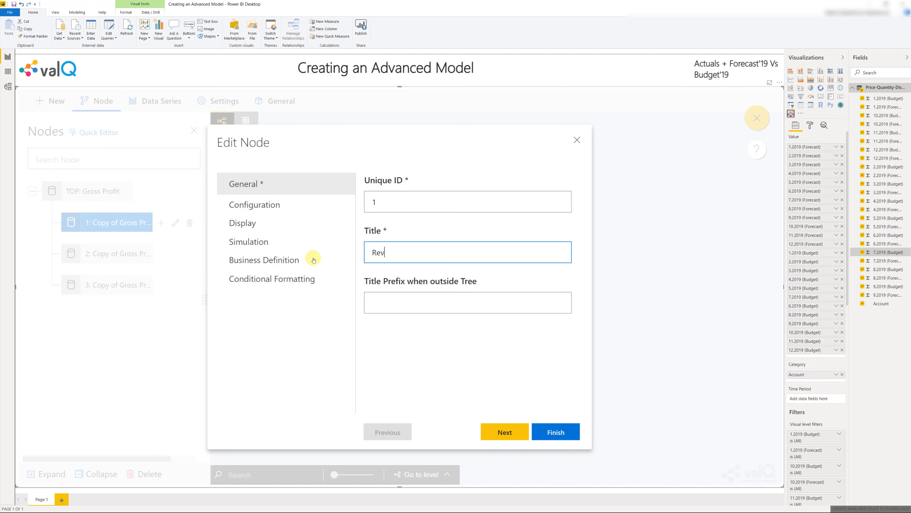
{"action": "left_click", "coordinate": [559, 429]}
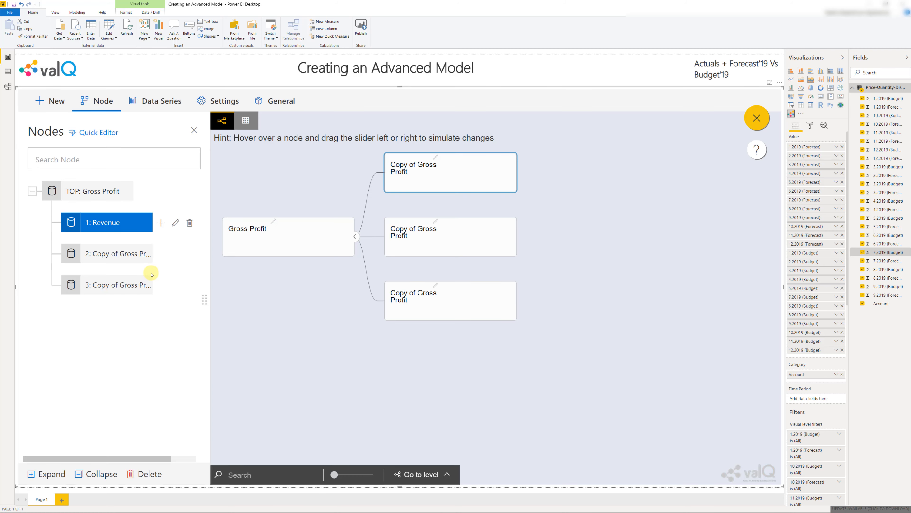
Title the second child node of Gross Profit "Expenses"
{"action": "double_click", "coordinate": [108, 255]}
{"action": "left_click_drag", "start_coordinate": [539, 250], "coordinate": [293, 253]}
{"action": "type", "text": "Expenses"}
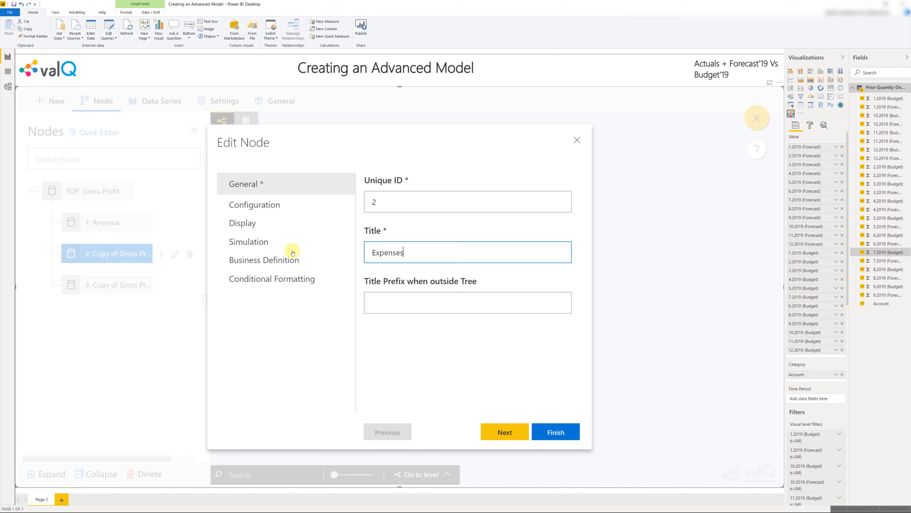
{"action": "left_click", "coordinate": [550, 430]}
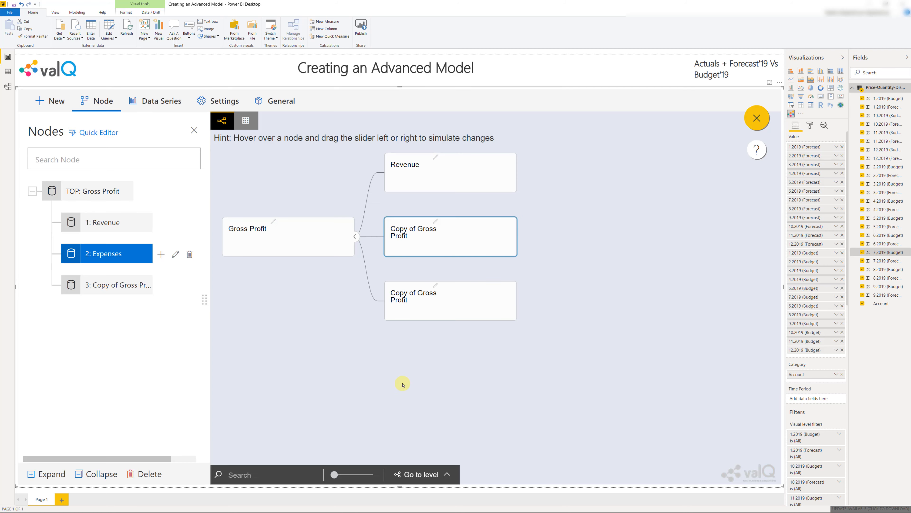
Title the third child node of Gross Profit "Gross Profit %"
{"action": "double_click", "coordinate": [89, 285]}
{"action": "left_click_drag", "start_coordinate": [402, 254], "coordinate": [316, 252]}
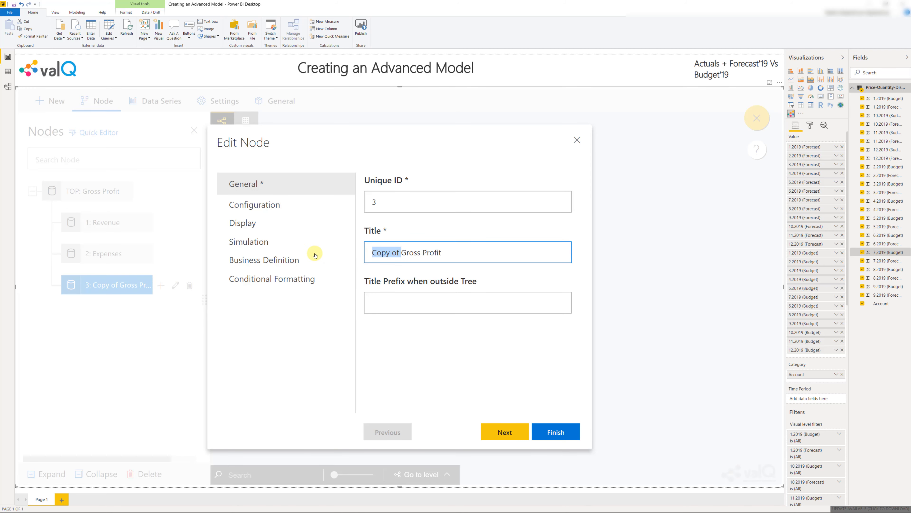
{"action": "key", "text": "BackSpace"}
{"action": "left_click", "coordinate": [430, 256]}
{"action": "type", "text": "%"}
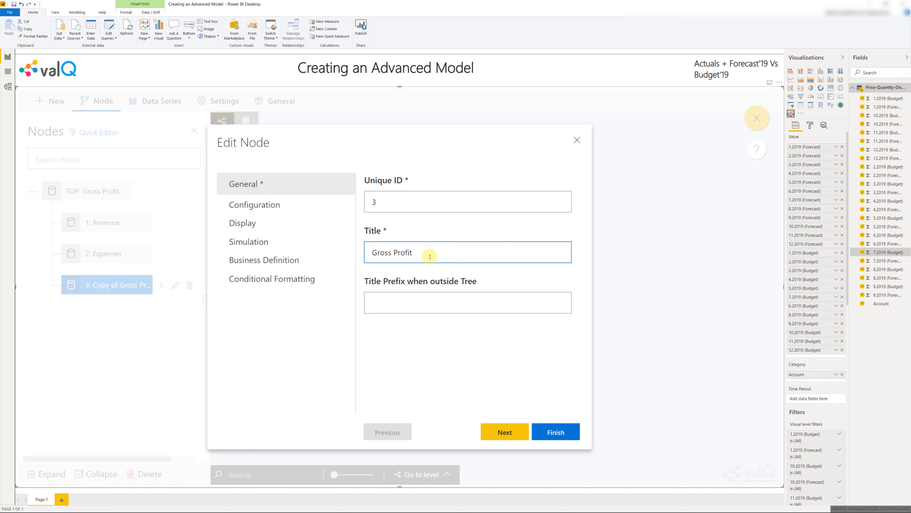
{"action": "left_click", "coordinate": [555, 429]}
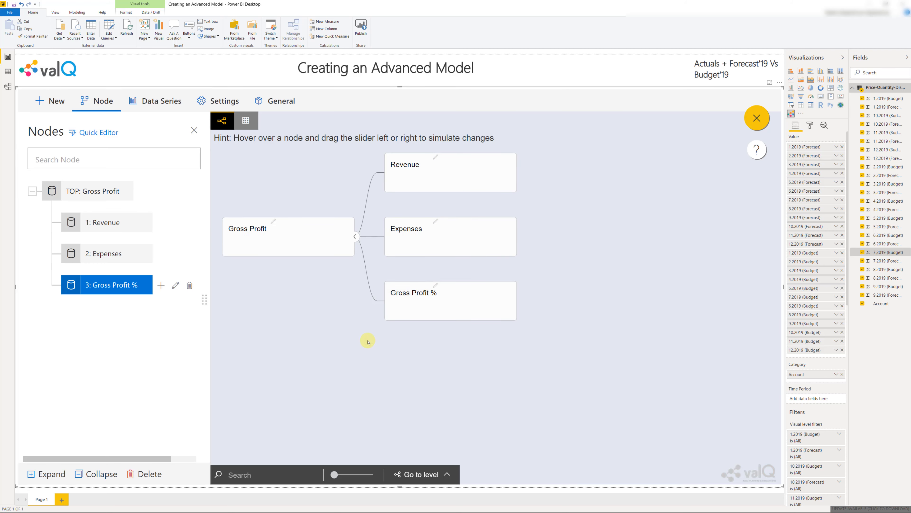
Add three child nodes under the Revenue node
{"action": "left_click", "coordinate": [129, 230]}
{"action": "left_click", "coordinate": [161, 224]}
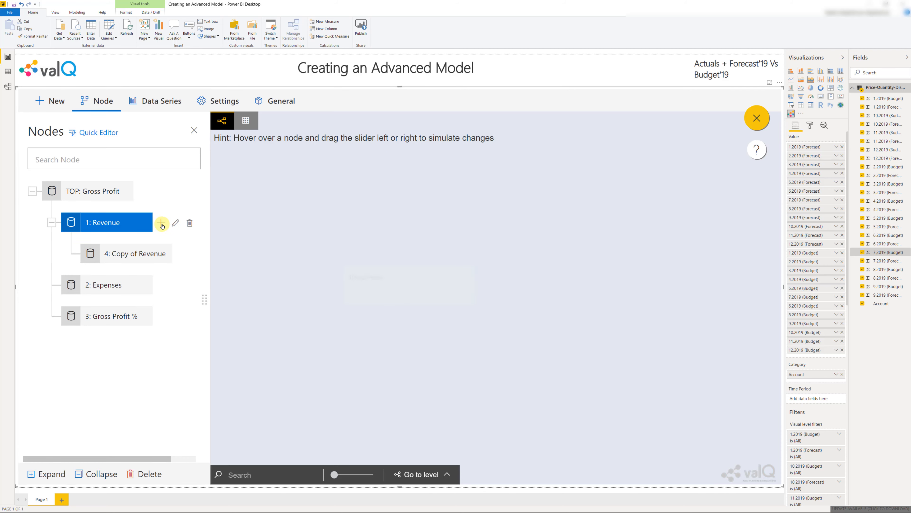
{"action": "left_click", "coordinate": [161, 223]}
{"action": "left_click", "coordinate": [162, 223]}
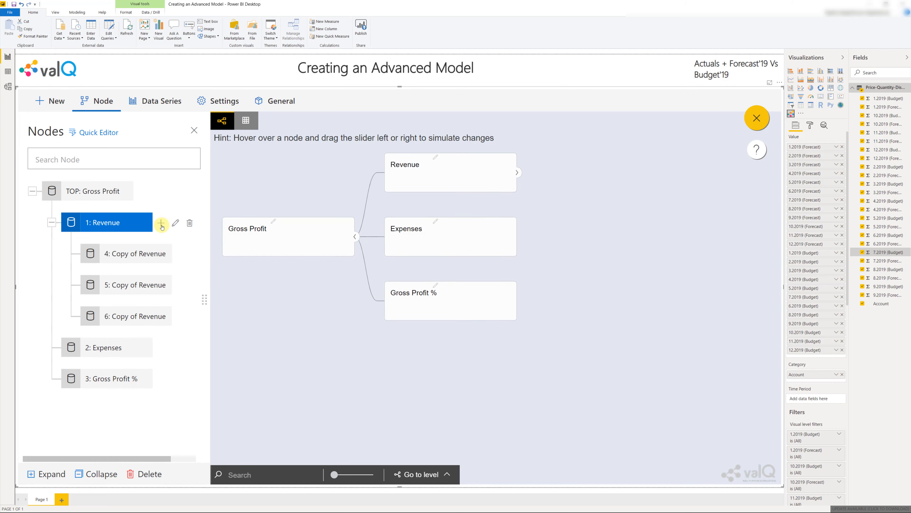
Title the first child node of Revenue "Quantity"
{"action": "double_click", "coordinate": [153, 255]}
{"action": "left_click_drag", "start_coordinate": [457, 250], "coordinate": [264, 258]}
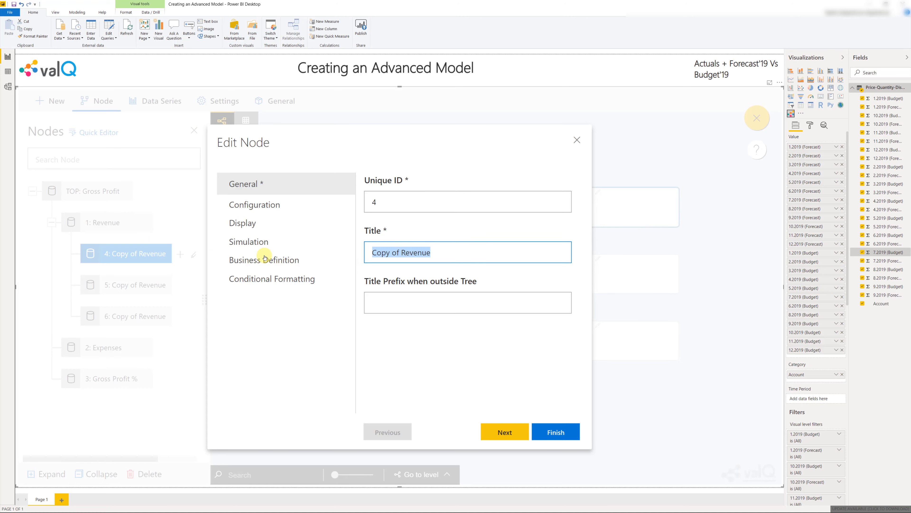
{"action": "type", "text": "Quant"}
{"action": "type", "text": "ity"}
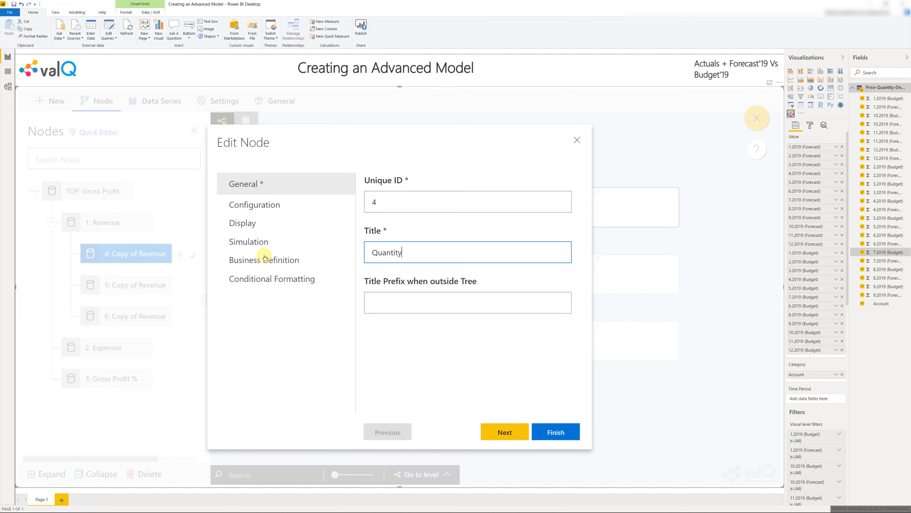
{"action": "left_click", "coordinate": [554, 431]}
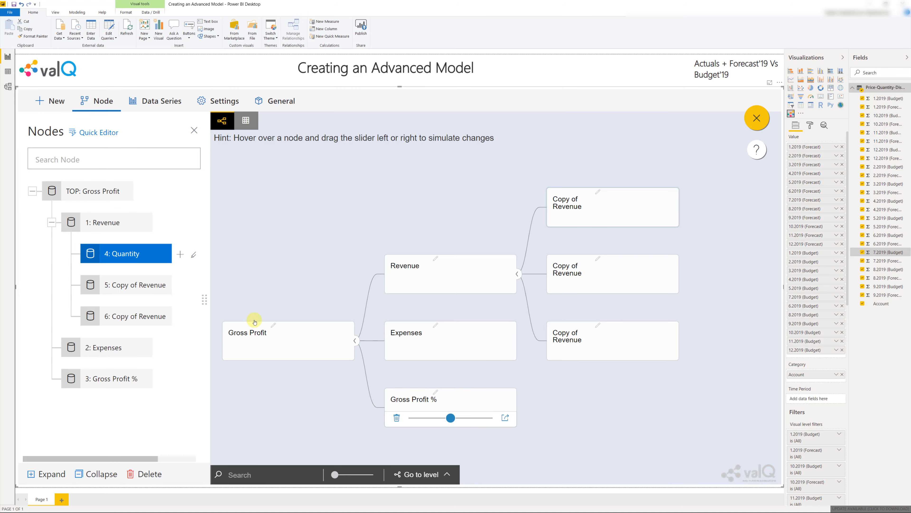
Title the second child node of Revenue "Price"
{"action": "double_click", "coordinate": [146, 282]}
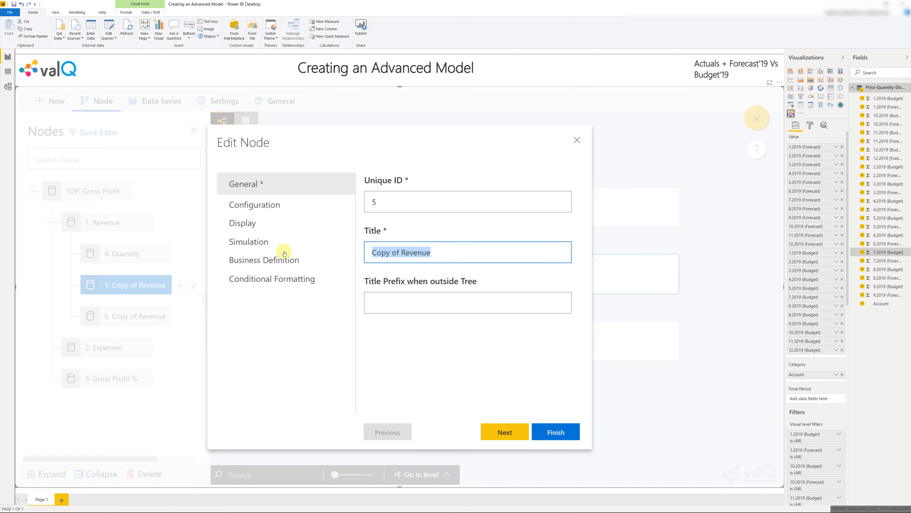
{"action": "type", "text": "Price"}
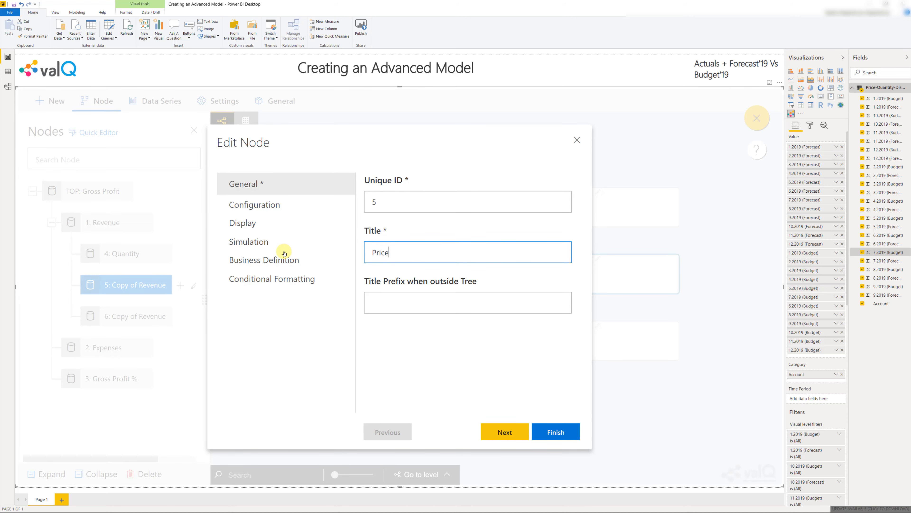
{"action": "left_click", "coordinate": [555, 431]}
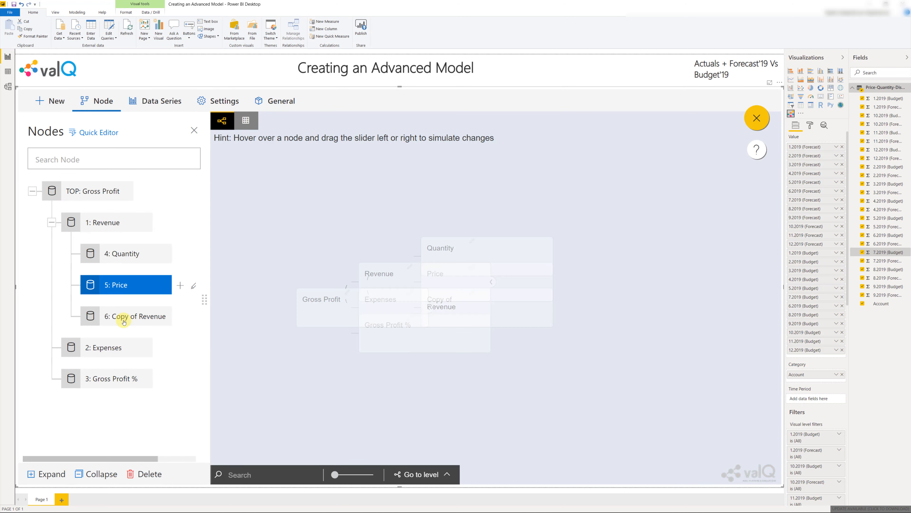
Title the third child node of Revenue "Discount"
{"action": "double_click", "coordinate": [124, 321]}
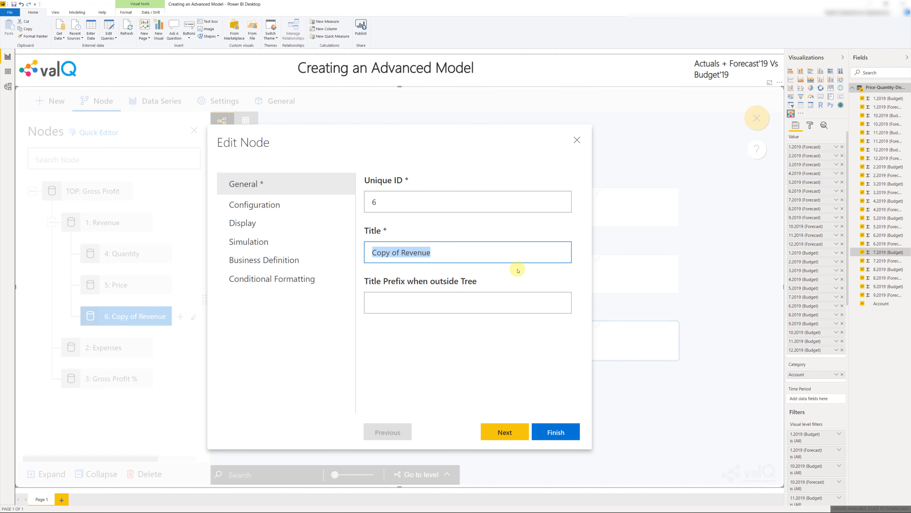
{"action": "type", "text": "Discount"}
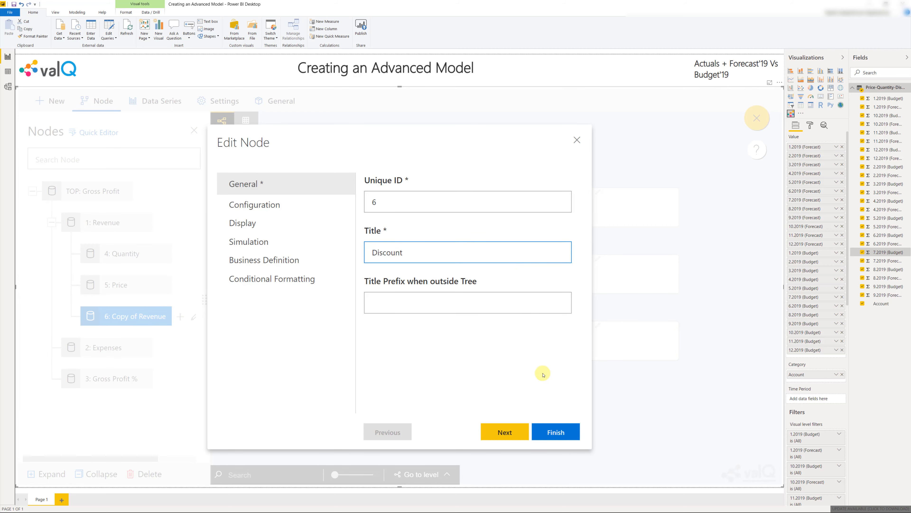
{"action": "left_click", "coordinate": [556, 432]}
Add two child nodes under the Expenses node
{"action": "left_click", "coordinate": [116, 355]}
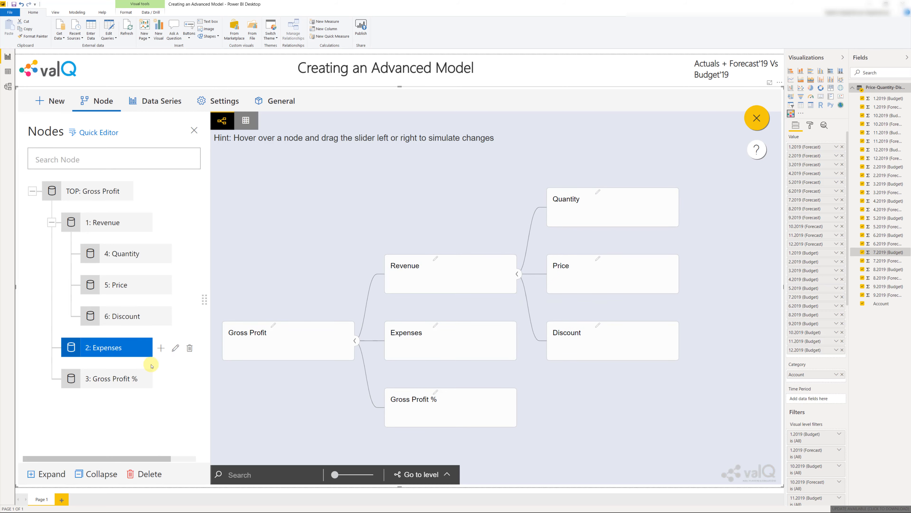
{"action": "left_click", "coordinate": [161, 348]}
{"action": "left_click", "coordinate": [161, 348]}
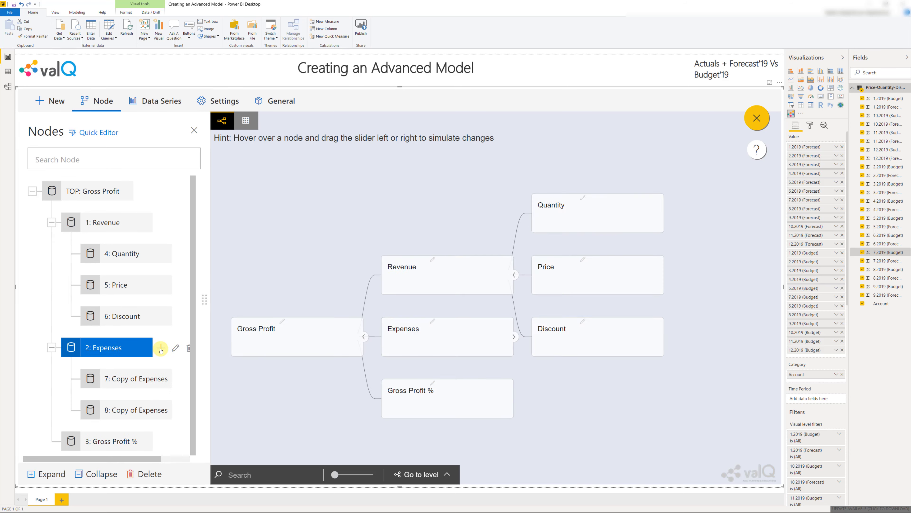
Title the first child node of Expenses "Quantity"
{"action": "double_click", "coordinate": [148, 378]}
{"action": "key", "text": "ctrl+a"}
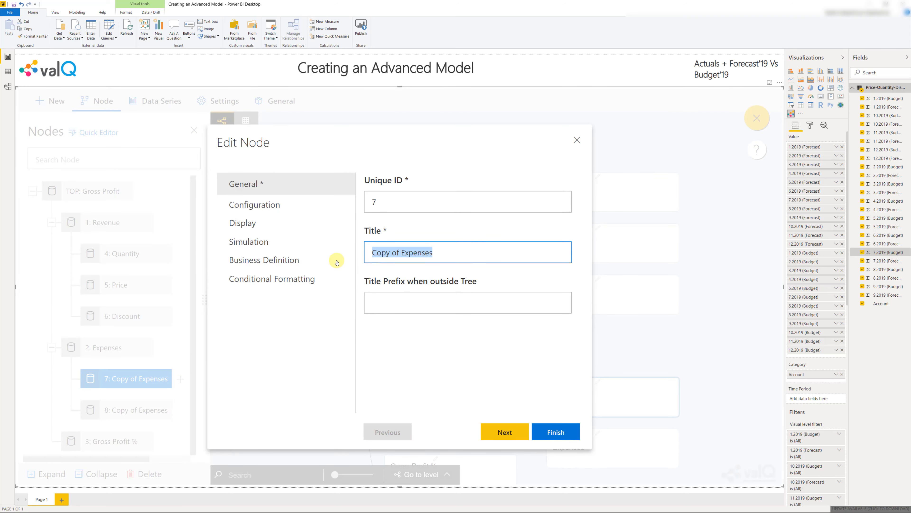
{"action": "type", "text": "Quantity"}
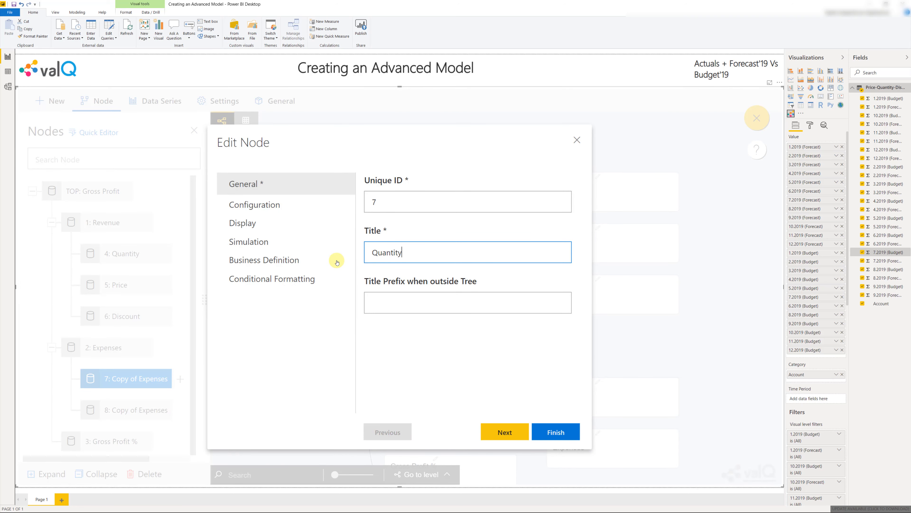
{"action": "left_click", "coordinate": [548, 430]}
Title the second child node of Expenses "Unit Cost"
{"action": "double_click", "coordinate": [135, 410]}
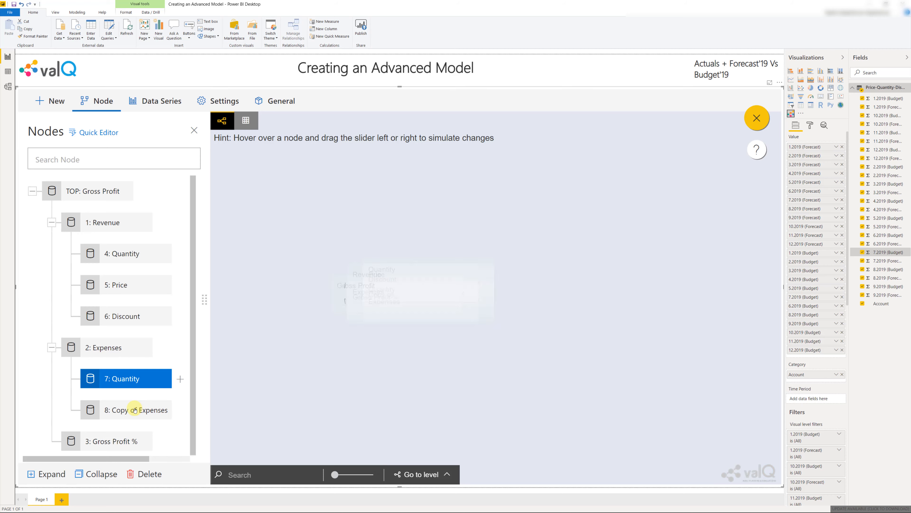
{"action": "left_click", "coordinate": [459, 252]}
{"action": "key", "text": "ctrl+a"}
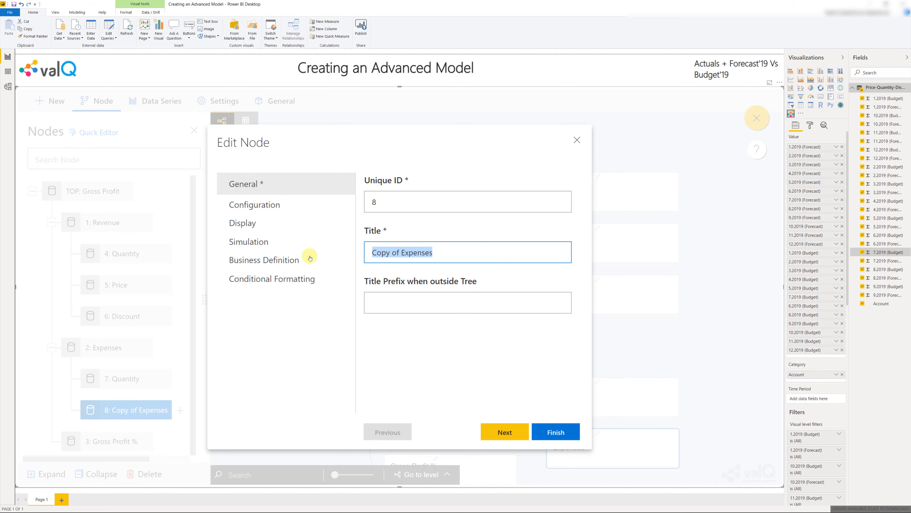
{"action": "type", "text": "Unit Cost"}
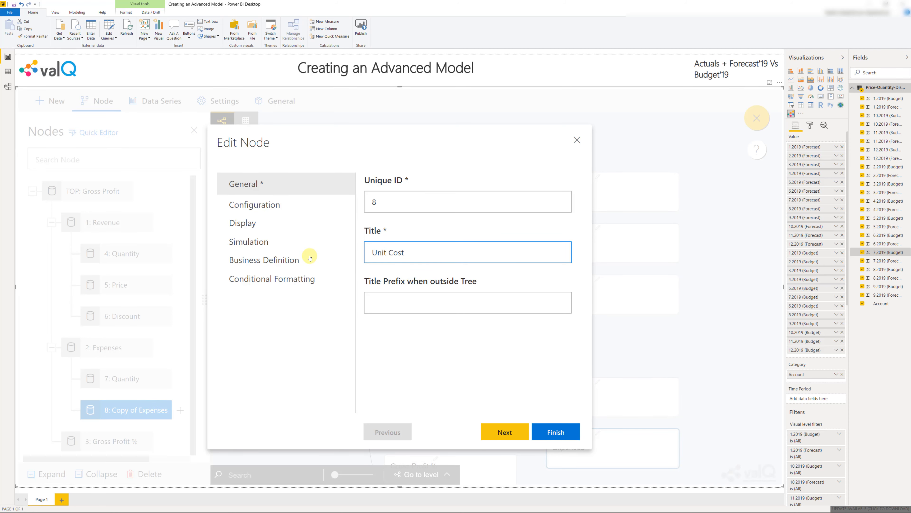
{"action": "left_click", "coordinate": [552, 431]}
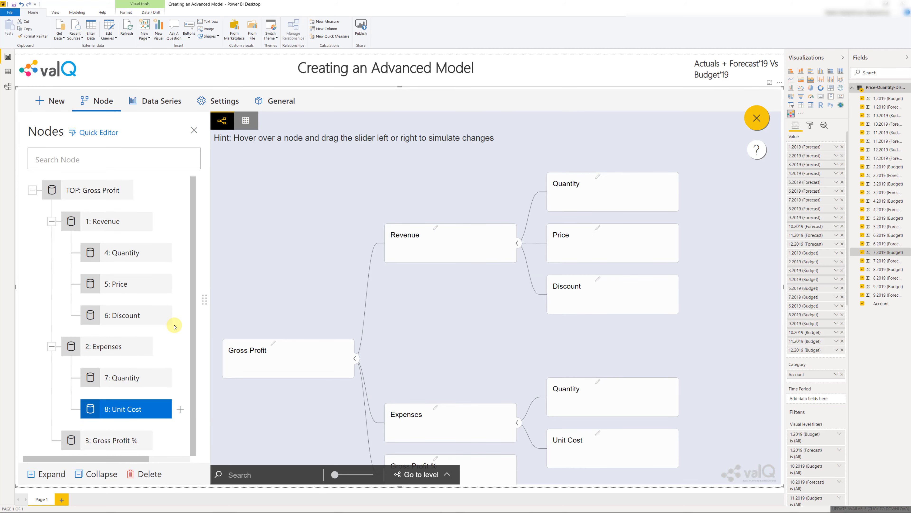
{"action": "scroll", "coordinate": [283, 280], "scroll_direction": "down", "scroll_amount": 1}
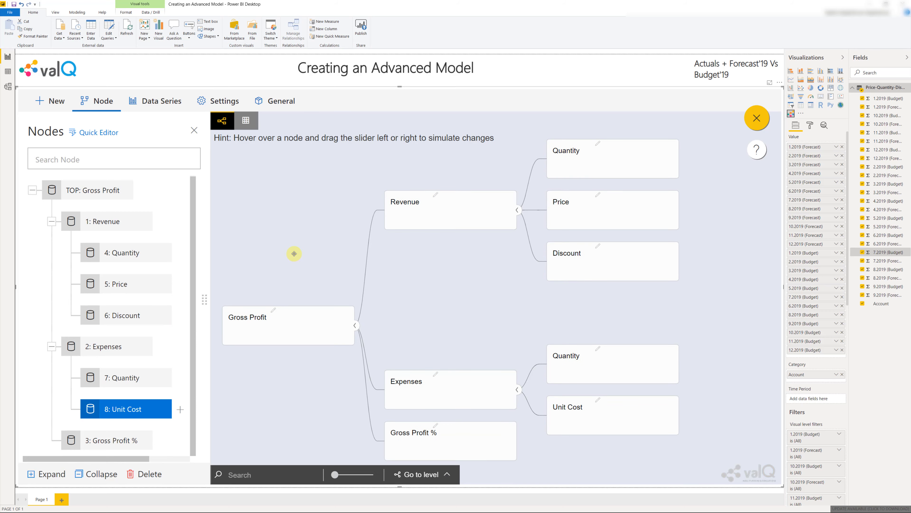
{"action": "left_click_drag", "start_coordinate": [294, 253], "coordinate": [295, 258]}
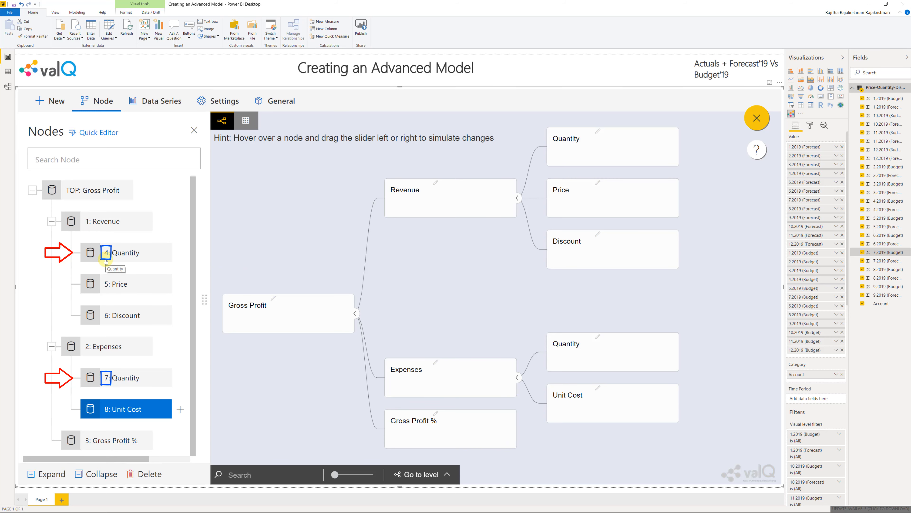
{"action": "left_click", "coordinate": [110, 375]}
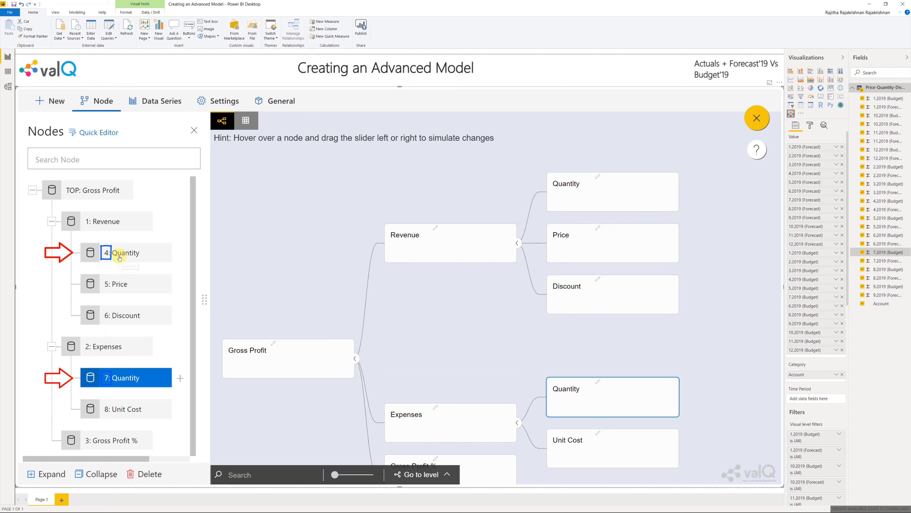
Map the Quantity node under Revenue to the Quantity source key, with Sum of Periods as its time aggregation
{"action": "left_click", "coordinate": [119, 258]}
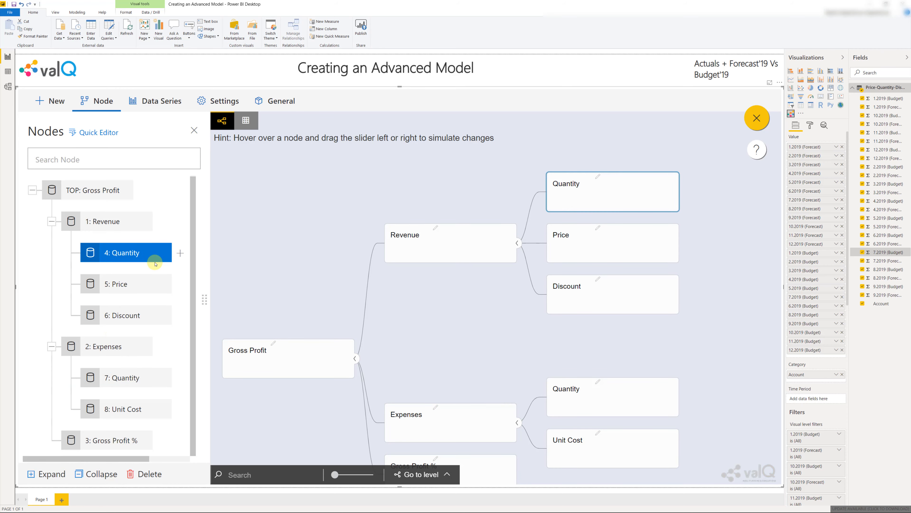
{"action": "double_click", "coordinate": [126, 255]}
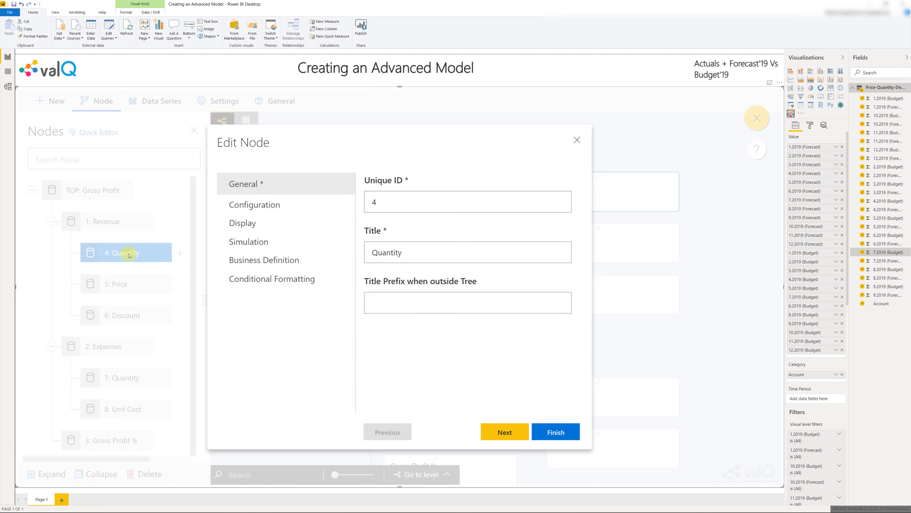
{"action": "left_click", "coordinate": [258, 208]}
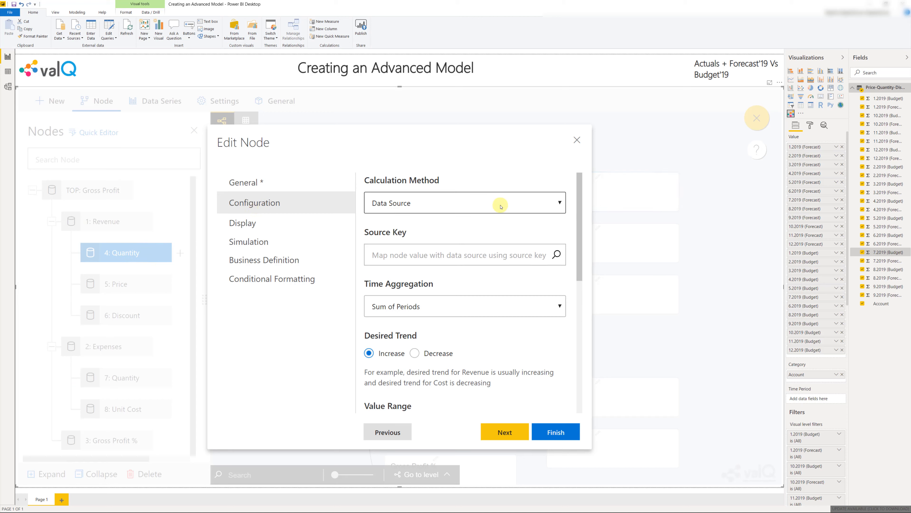
{"action": "left_click", "coordinate": [500, 255]}
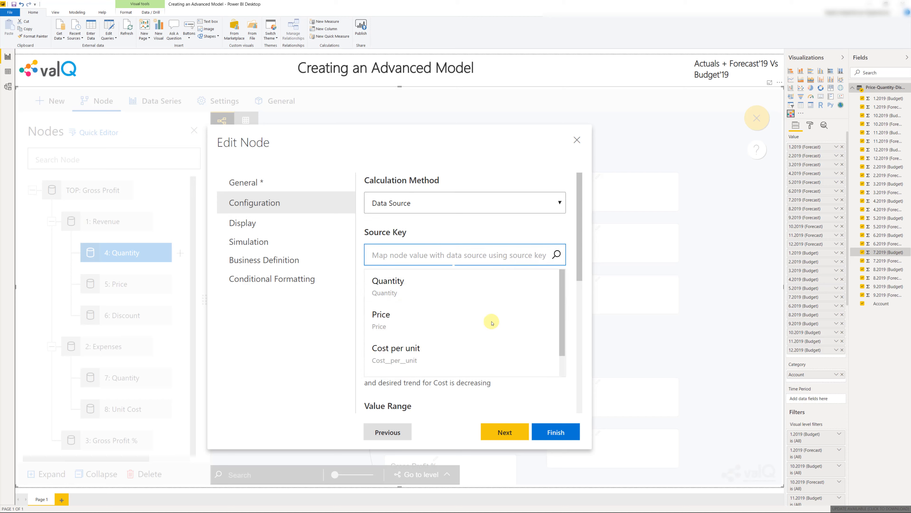
{"action": "scroll", "coordinate": [492, 314], "scroll_direction": "down", "scroll_amount": 1}
{"action": "scroll", "coordinate": [492, 314], "scroll_direction": "up", "scroll_amount": 1}
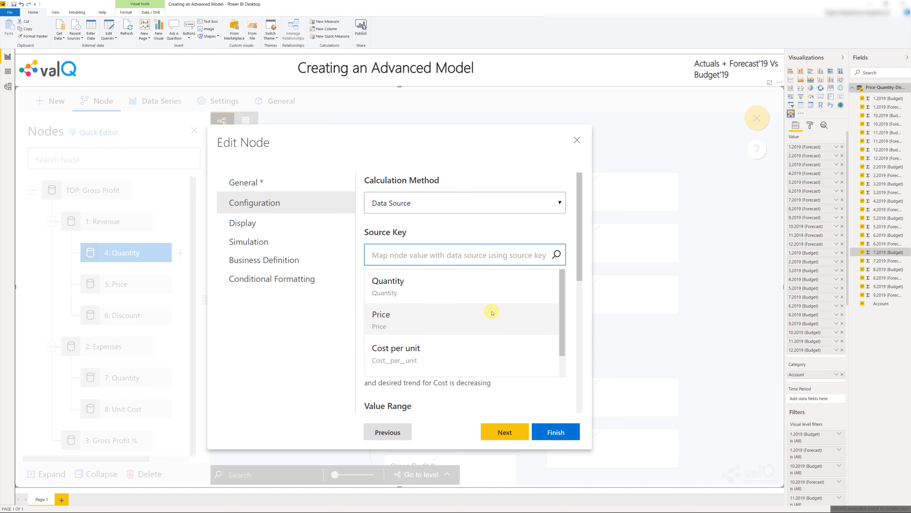
{"action": "left_click", "coordinate": [493, 297]}
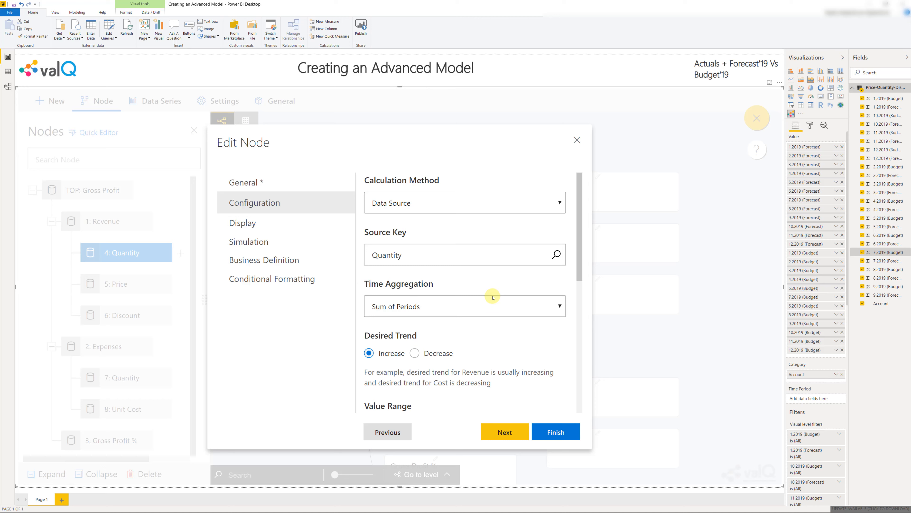
{"action": "left_click", "coordinate": [493, 313]}
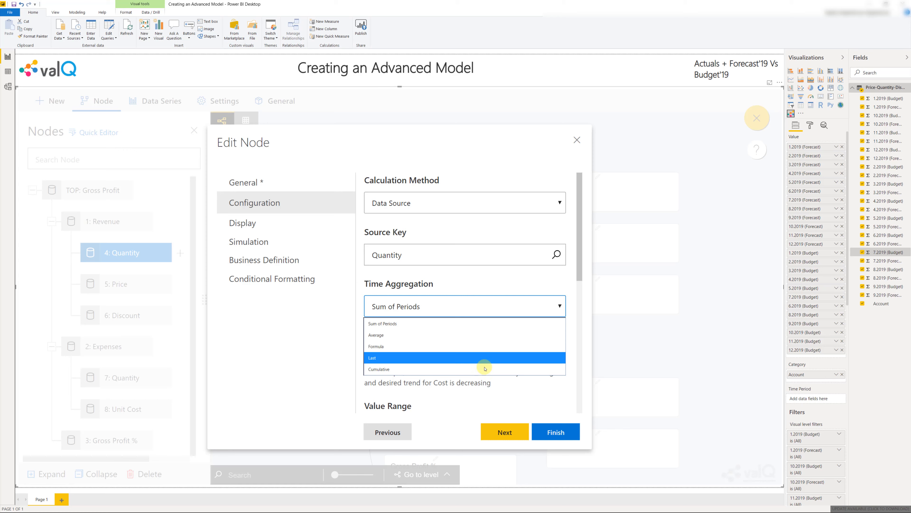
{"action": "left_click", "coordinate": [485, 326]}
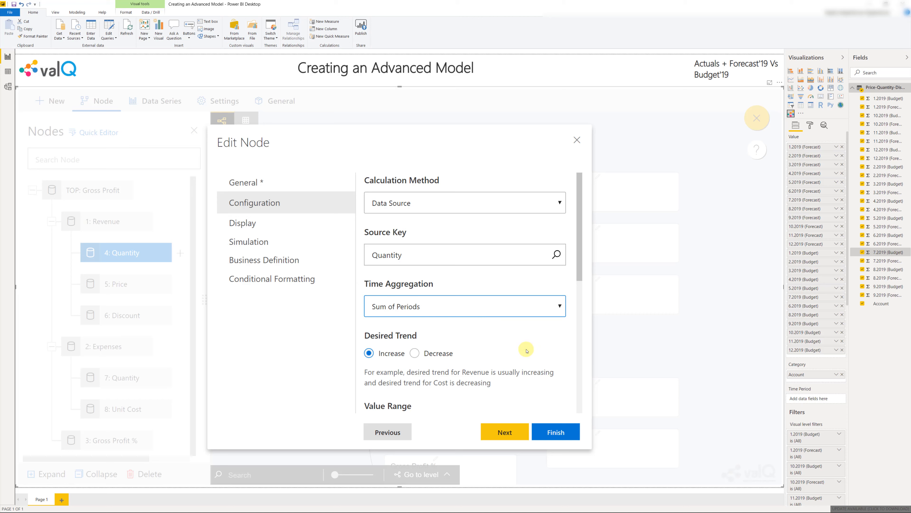
{"action": "scroll", "coordinate": [527, 351], "scroll_direction": "down", "scroll_amount": 5}
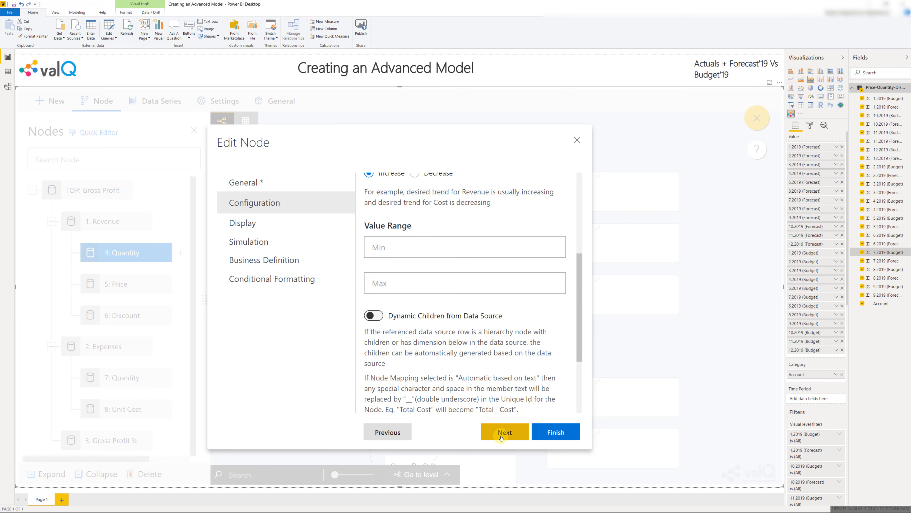
{"action": "scroll", "coordinate": [547, 400], "scroll_direction": "down", "scroll_amount": 3}
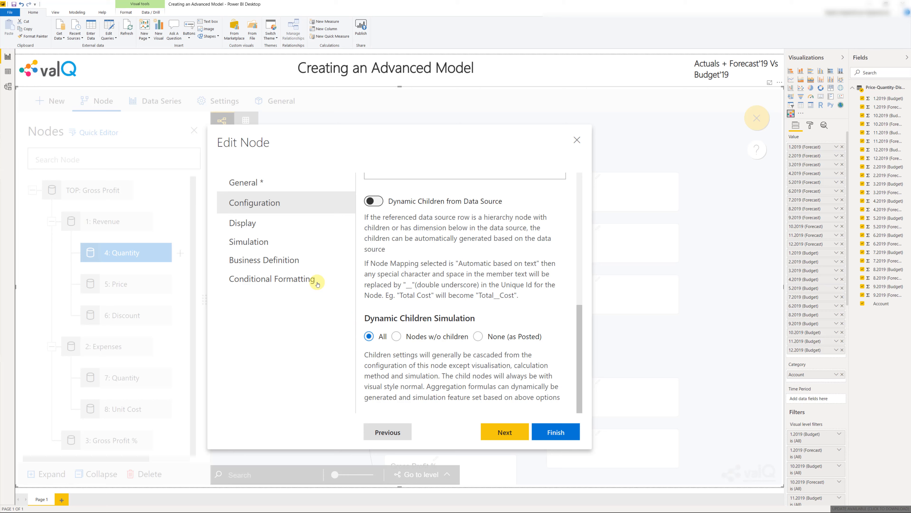
Set the Revenue Quantity node's display scale to None with 0 decimal places, and save the node
{"action": "left_click", "coordinate": [318, 224]}
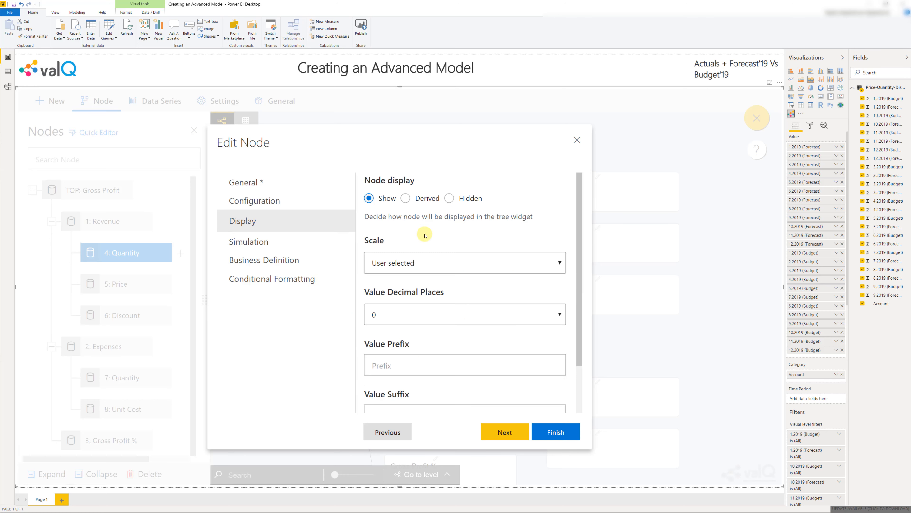
{"action": "left_click", "coordinate": [546, 269]}
{"action": "left_click", "coordinate": [547, 280]}
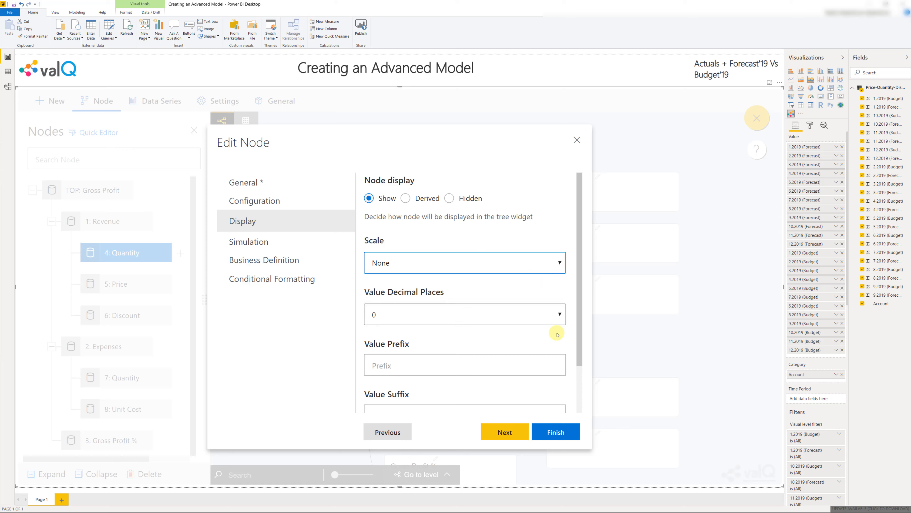
{"action": "left_click", "coordinate": [556, 314]}
{"action": "left_click", "coordinate": [556, 315]}
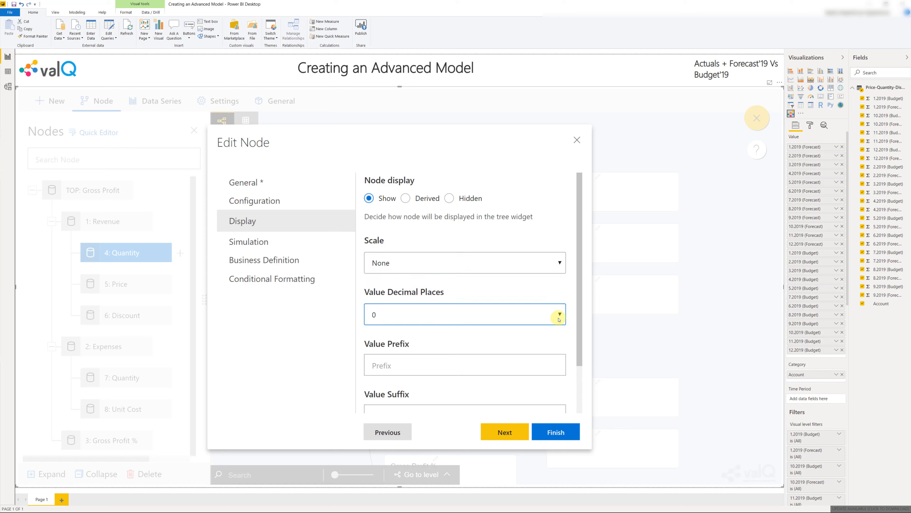
{"action": "scroll", "coordinate": [554, 370], "scroll_direction": "down", "scroll_amount": 2}
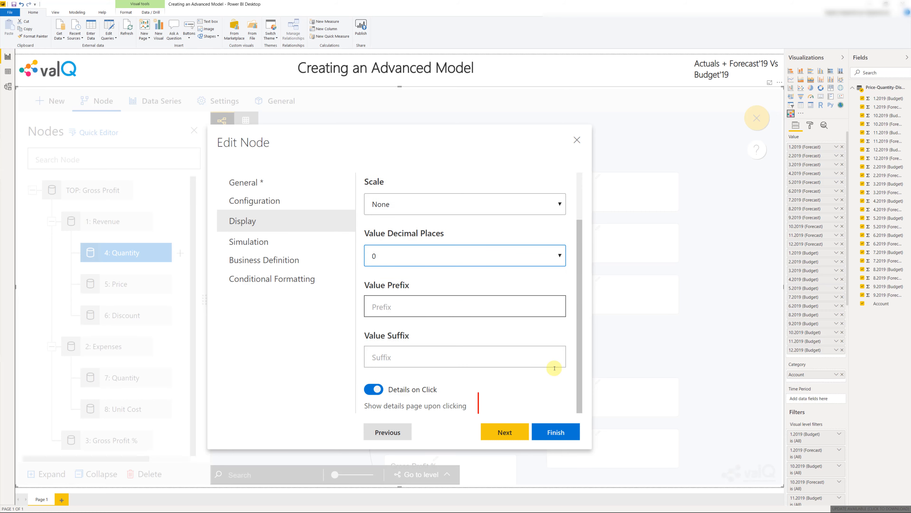
{"action": "left_click", "coordinate": [249, 241]}
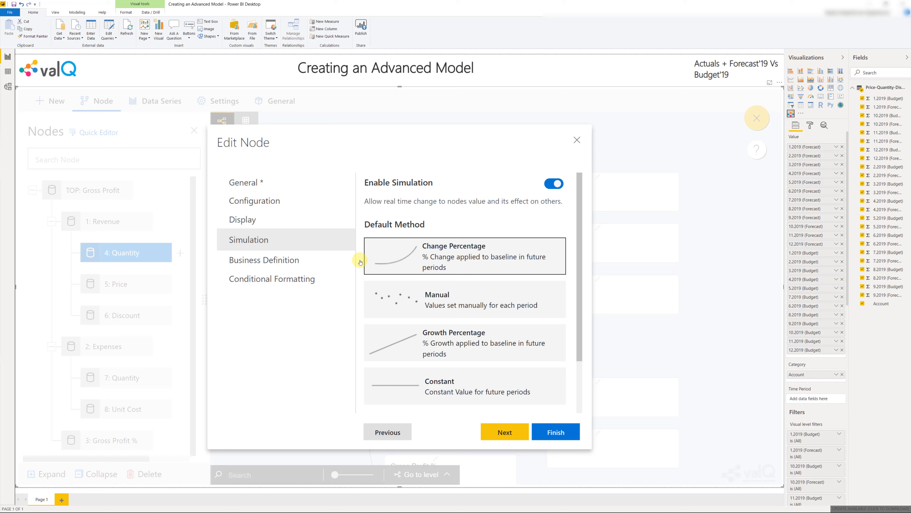
{"action": "left_click", "coordinate": [342, 261]}
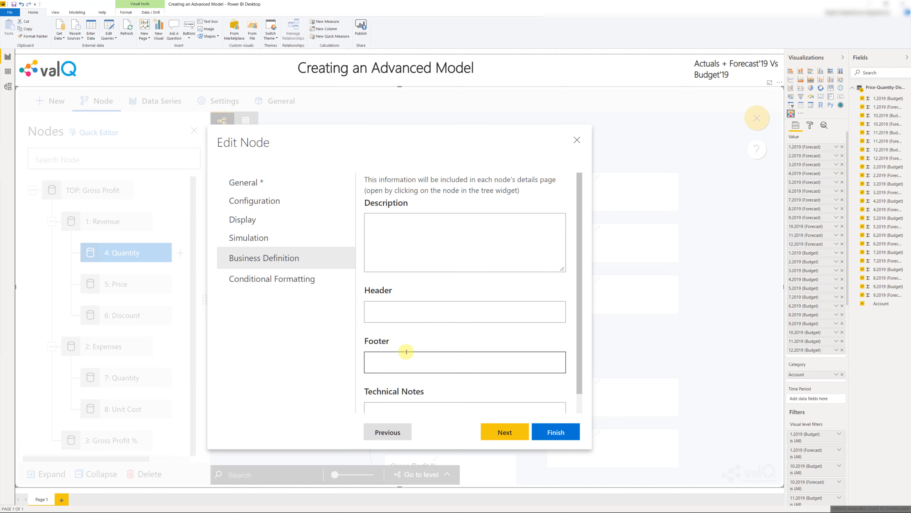
{"action": "left_click", "coordinate": [546, 431]}
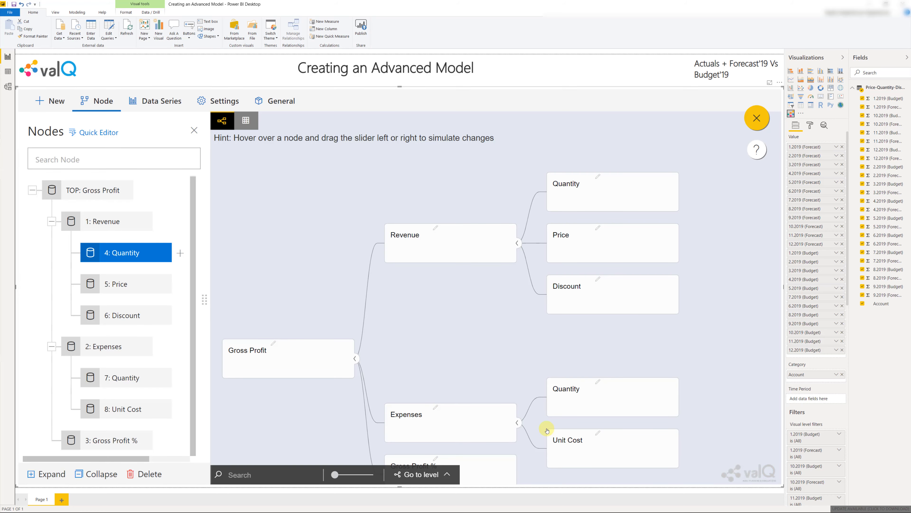
{"action": "mouse_move", "coordinate": [646, 196]}
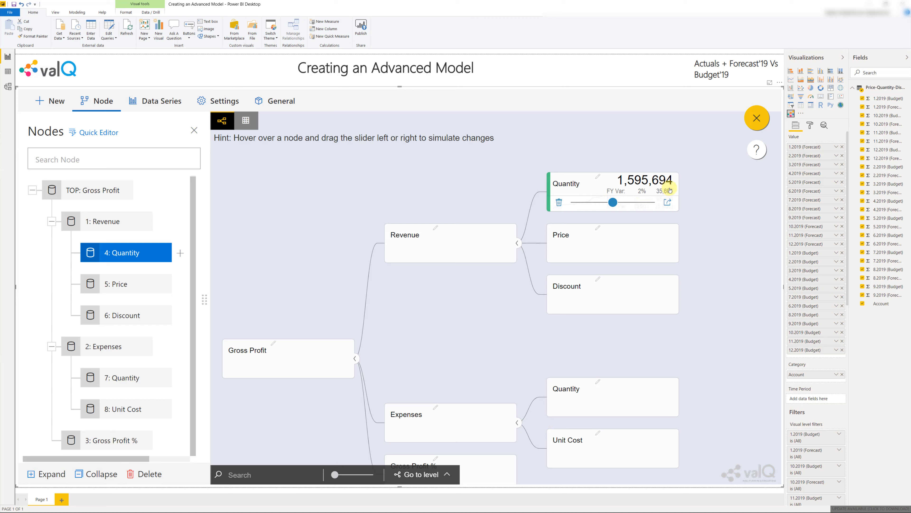
Map the Price node under Revenue to the Price source key, with Average as its time aggregation
{"action": "left_click", "coordinate": [124, 285]}
{"action": "double_click", "coordinate": [123, 286]}
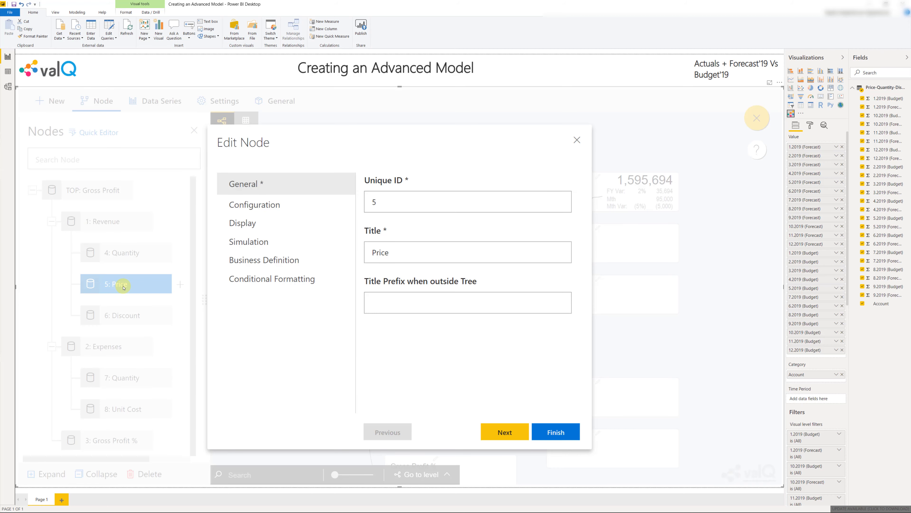
{"action": "left_click", "coordinate": [253, 207]}
{"action": "left_click", "coordinate": [418, 255]}
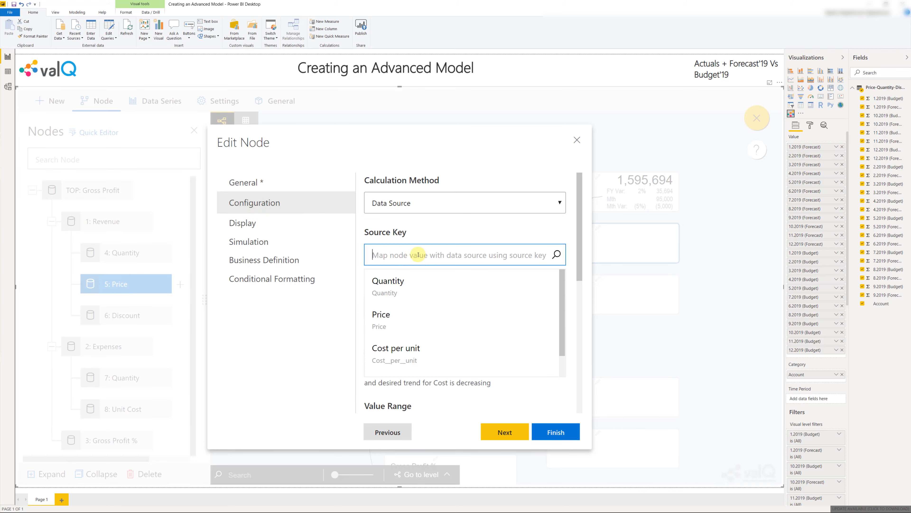
{"action": "left_click", "coordinate": [408, 319]}
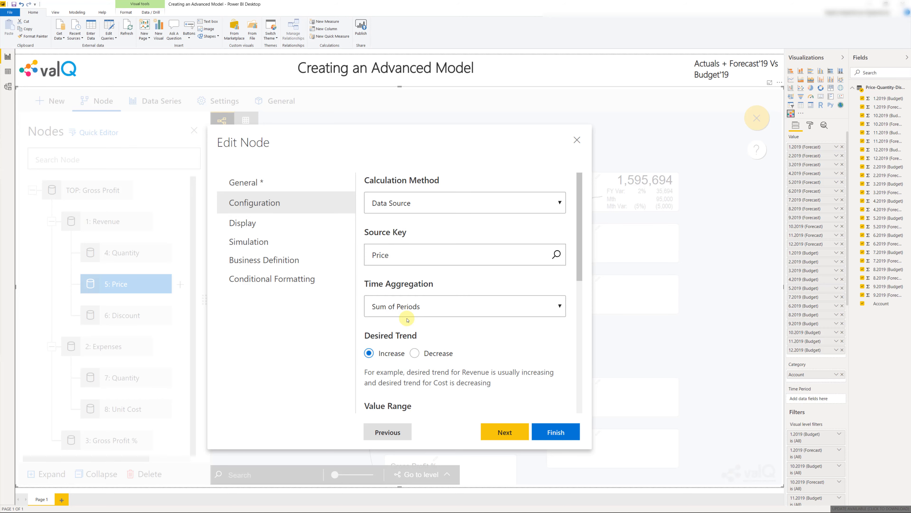
{"action": "left_click", "coordinate": [530, 306]}
{"action": "left_click", "coordinate": [530, 335]}
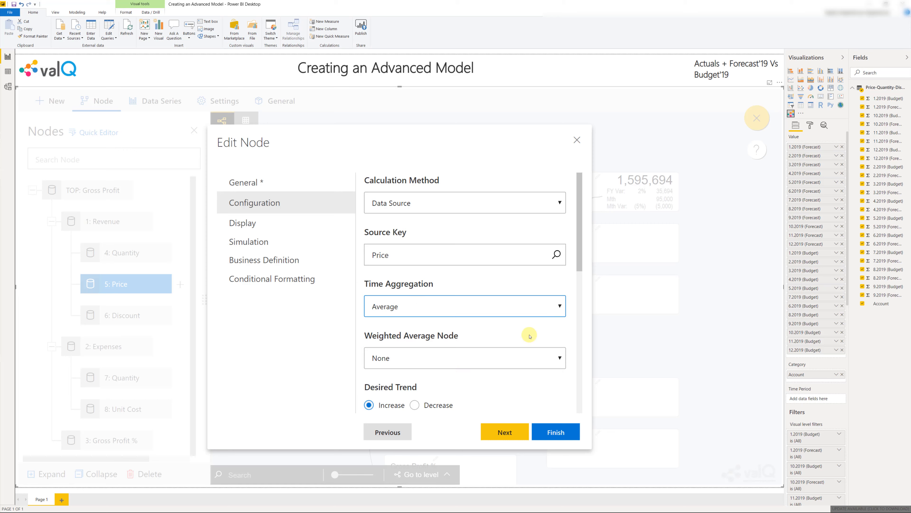
Set 4: Quantity as the weighted average node for the Price node under Revenue
{"action": "scroll", "coordinate": [527, 334], "scroll_direction": "down", "scroll_amount": 2}
{"action": "left_click", "coordinate": [543, 302]}
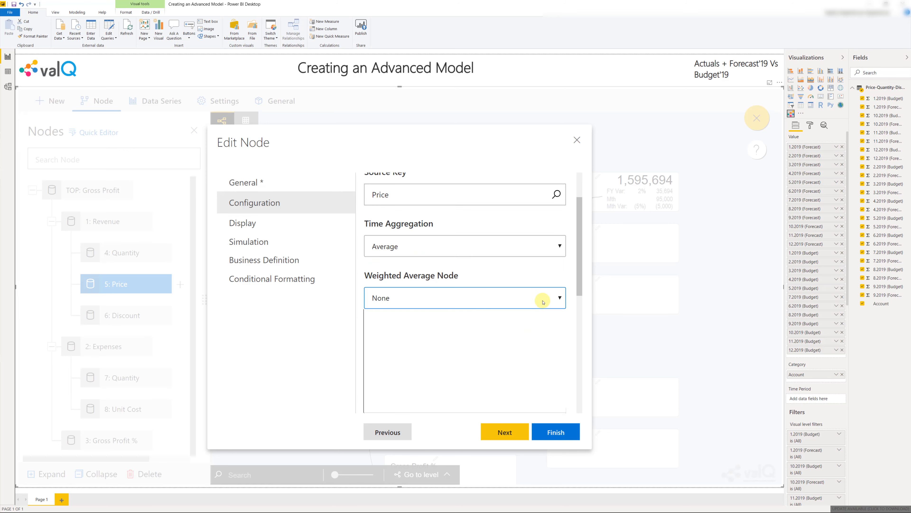
{"action": "left_click", "coordinate": [540, 347]}
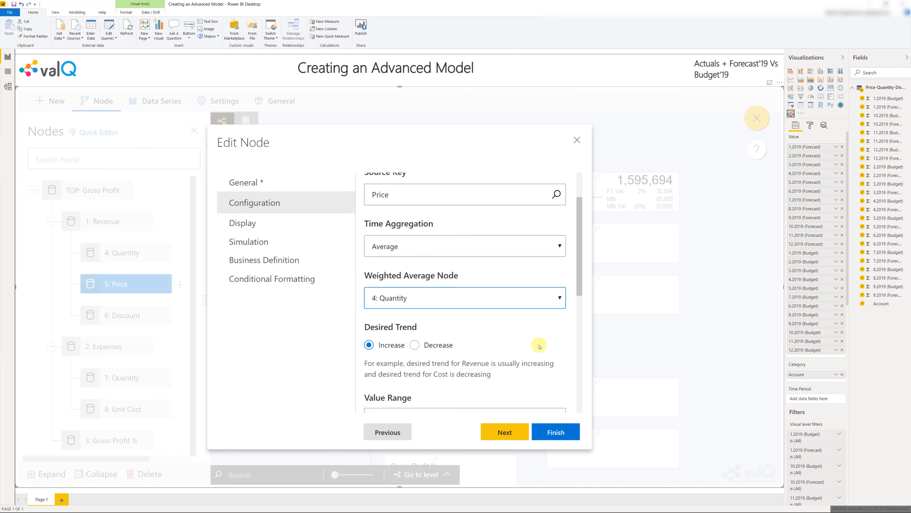
{"action": "scroll", "coordinate": [539, 347], "scroll_direction": "down", "scroll_amount": 3}
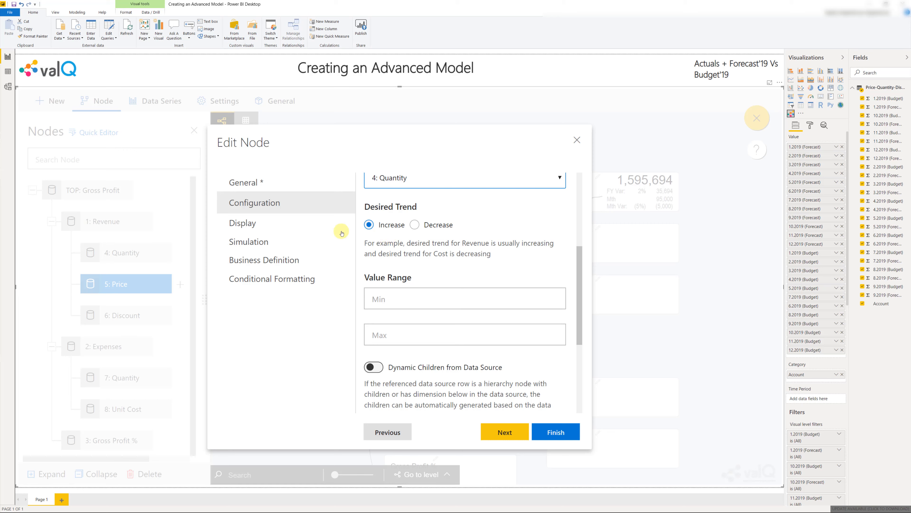
Display the Price node with scale None, 2 decimal places, the value prefix "$" and the value suffix "per Unit"
{"action": "left_click", "coordinate": [299, 226]}
{"action": "left_click", "coordinate": [462, 264]}
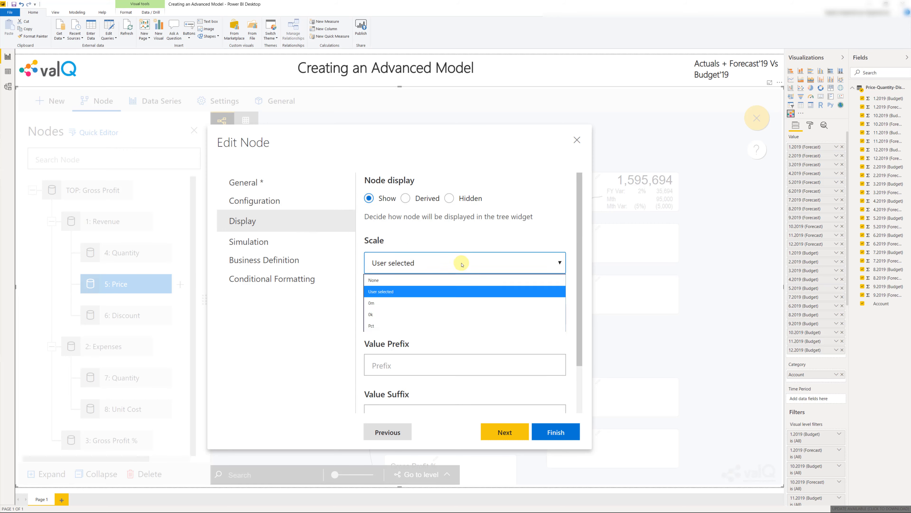
{"action": "left_click", "coordinate": [461, 282]}
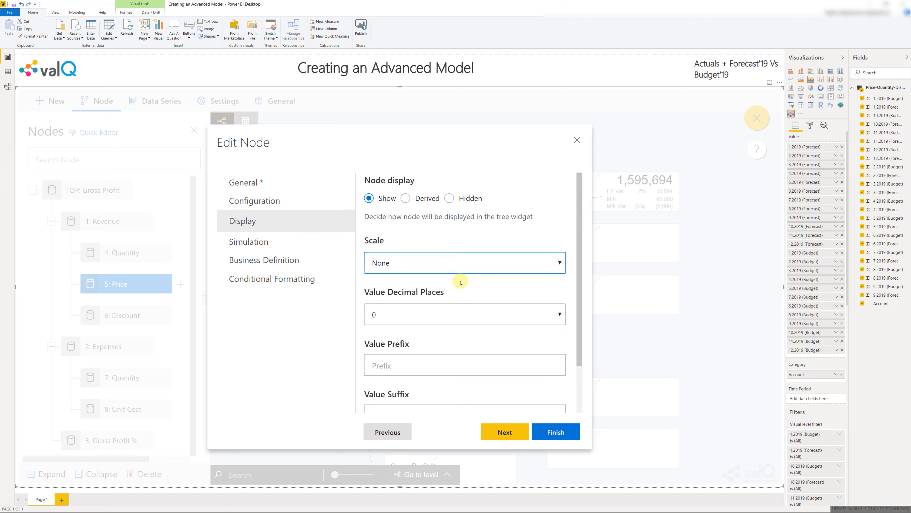
{"action": "left_click", "coordinate": [458, 312]}
{"action": "left_click", "coordinate": [457, 353]}
{"action": "left_click", "coordinate": [456, 368]}
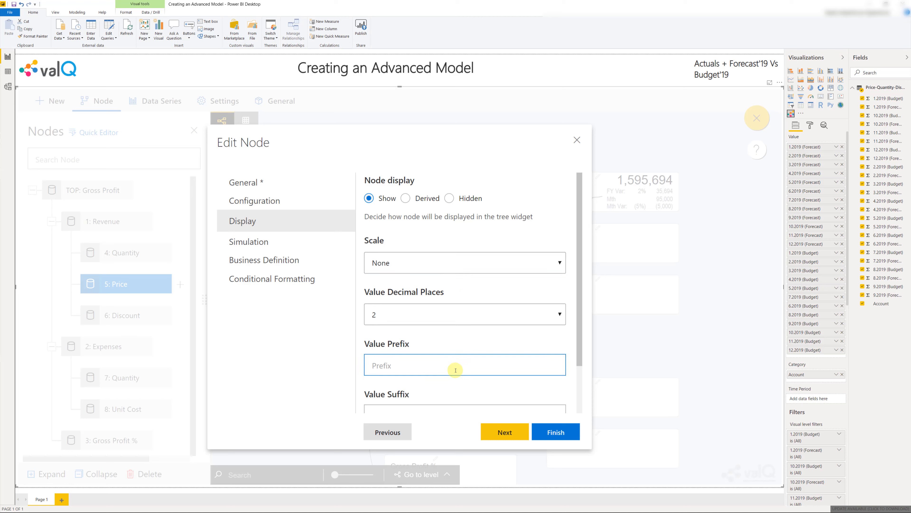
{"action": "type", "text": "$"}
{"action": "scroll", "coordinate": [456, 369], "scroll_direction": "down", "scroll_amount": 2}
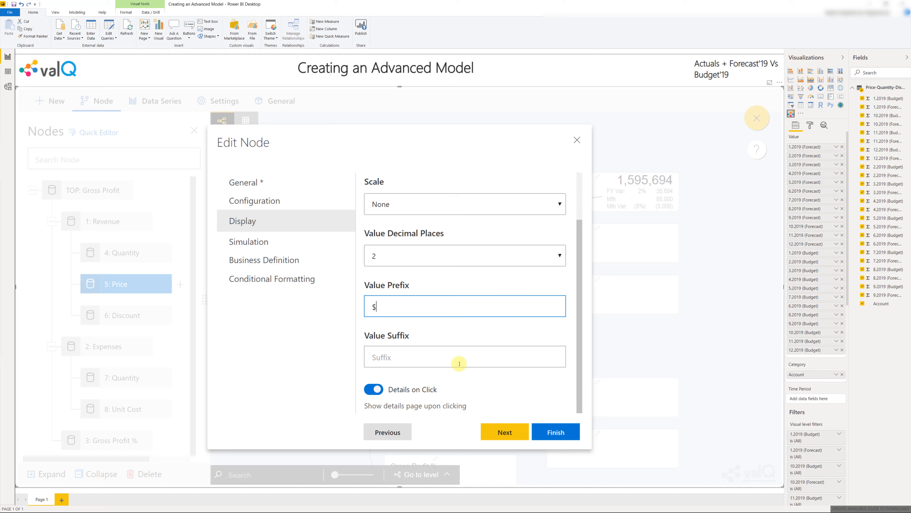
{"action": "left_click", "coordinate": [461, 360]}
{"action": "type", "text": "per Unit"}
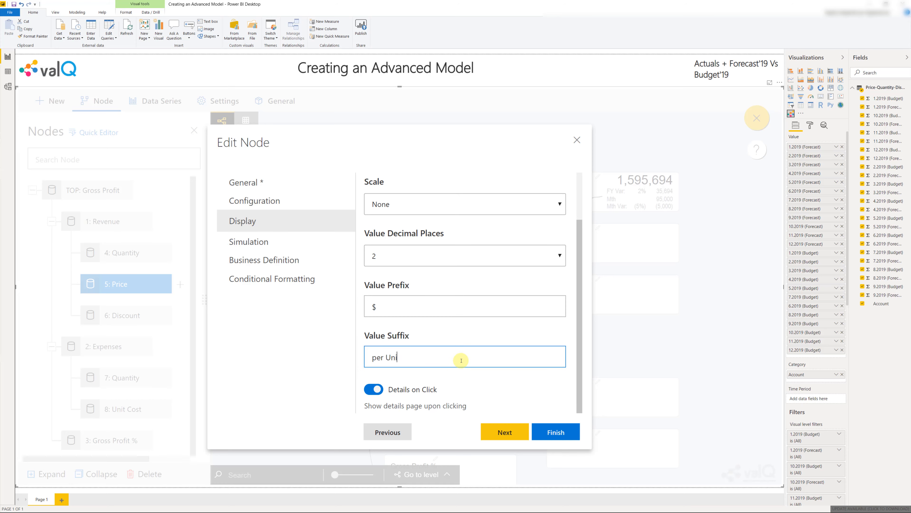
Set the Price node's default simulation method to Constant and save the node
{"action": "left_click", "coordinate": [288, 249]}
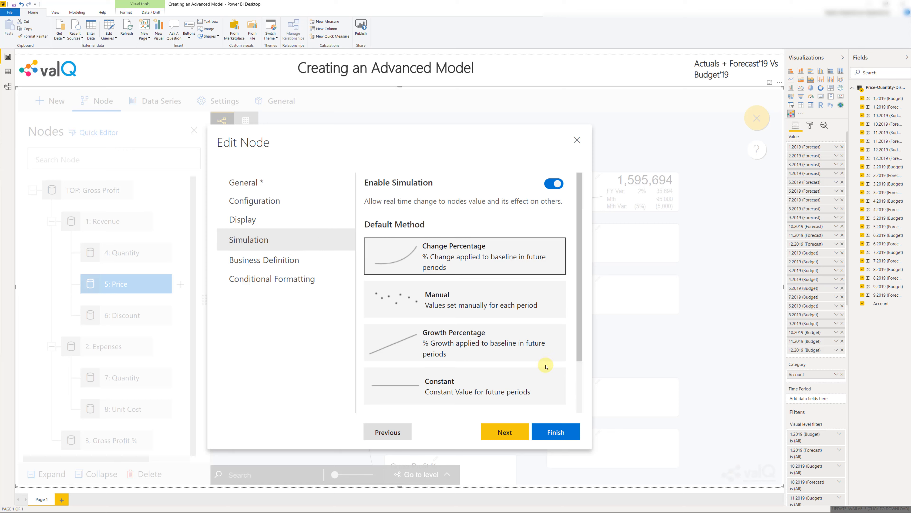
{"action": "left_click", "coordinate": [457, 389]}
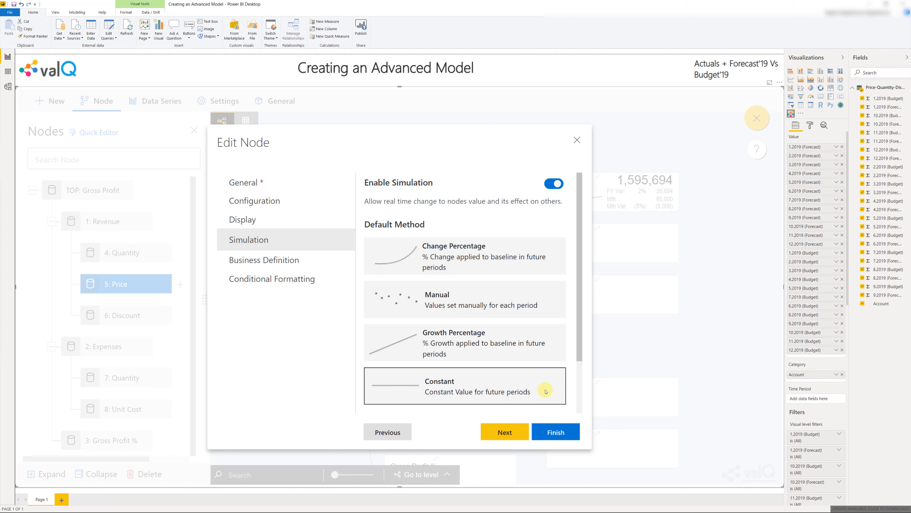
{"action": "left_click", "coordinate": [550, 431]}
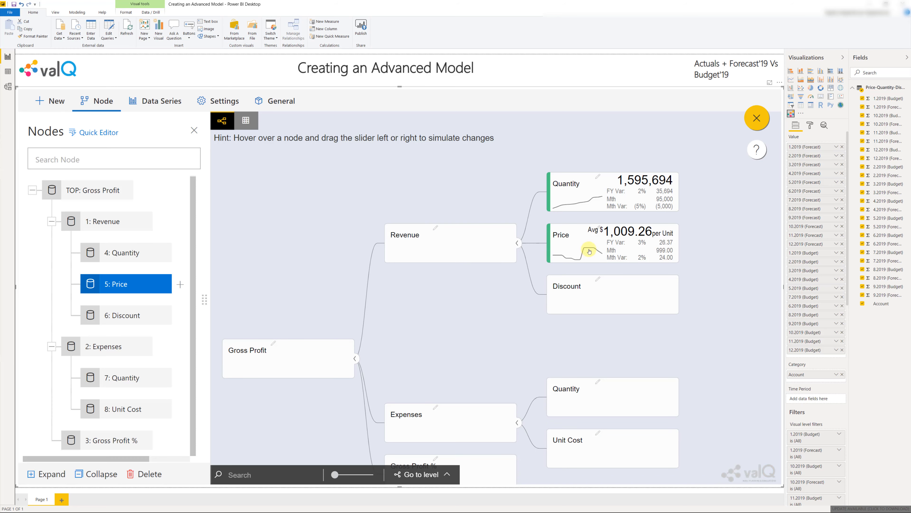
{"action": "mouse_move", "coordinate": [587, 248]}
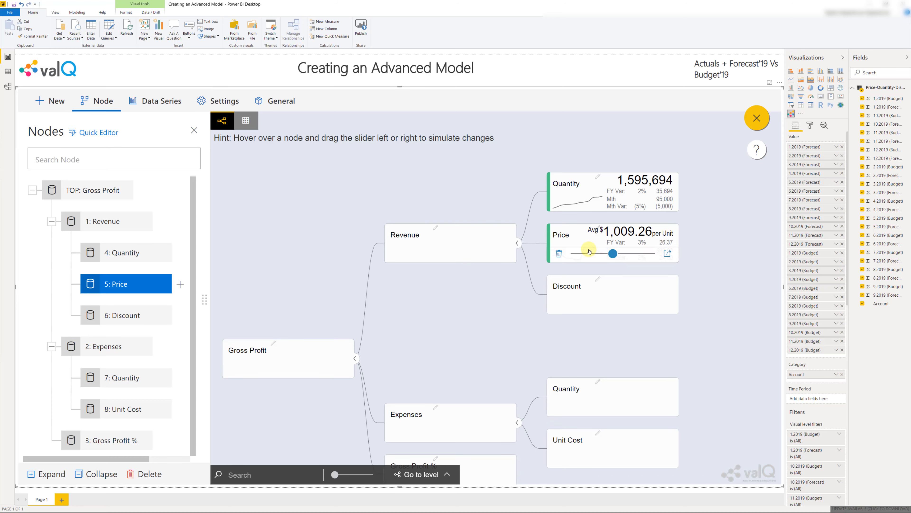
Map the Discount node under Revenue to the Discount source key, with Average as its time aggregation
{"action": "double_click", "coordinate": [124, 315]}
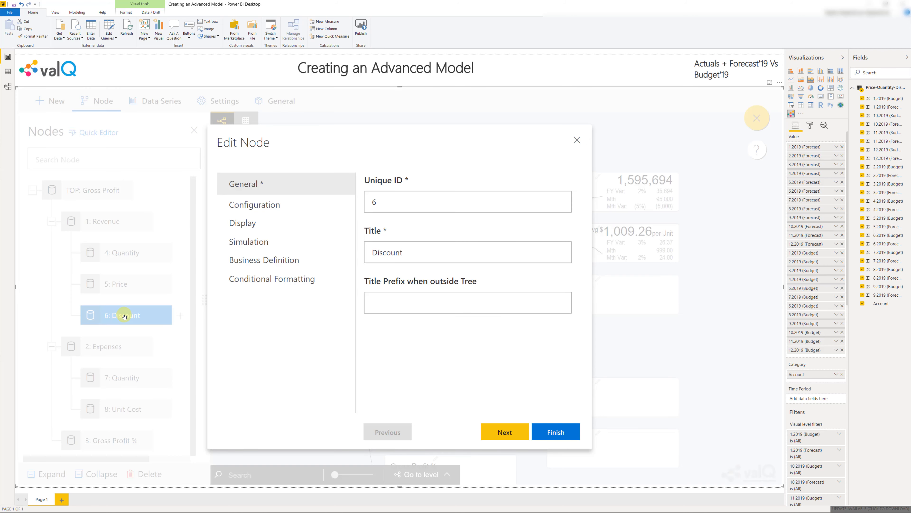
{"action": "left_click", "coordinate": [265, 203]}
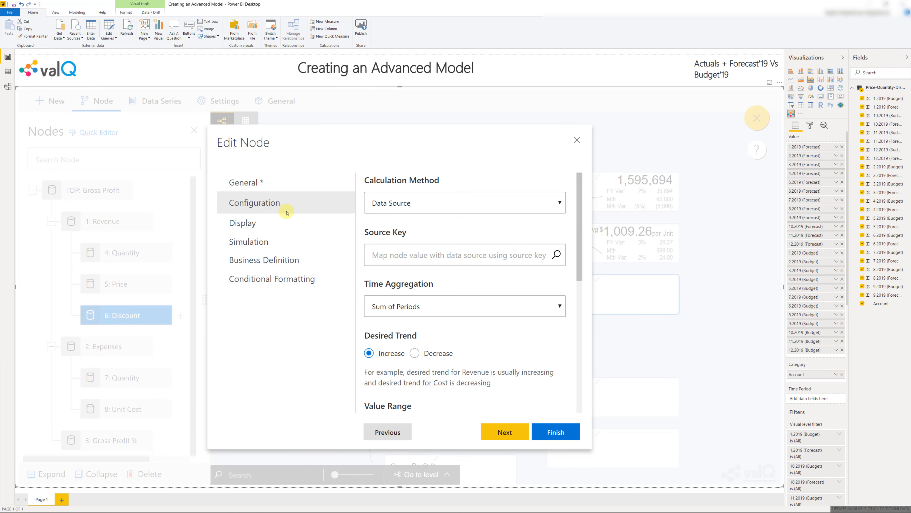
{"action": "left_click", "coordinate": [418, 251]}
{"action": "type", "text": "d"}
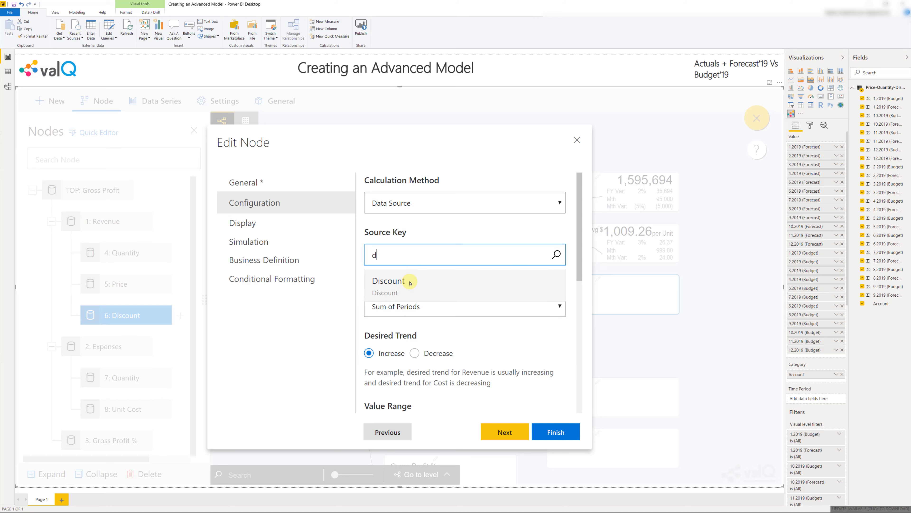
{"action": "left_click", "coordinate": [410, 283]}
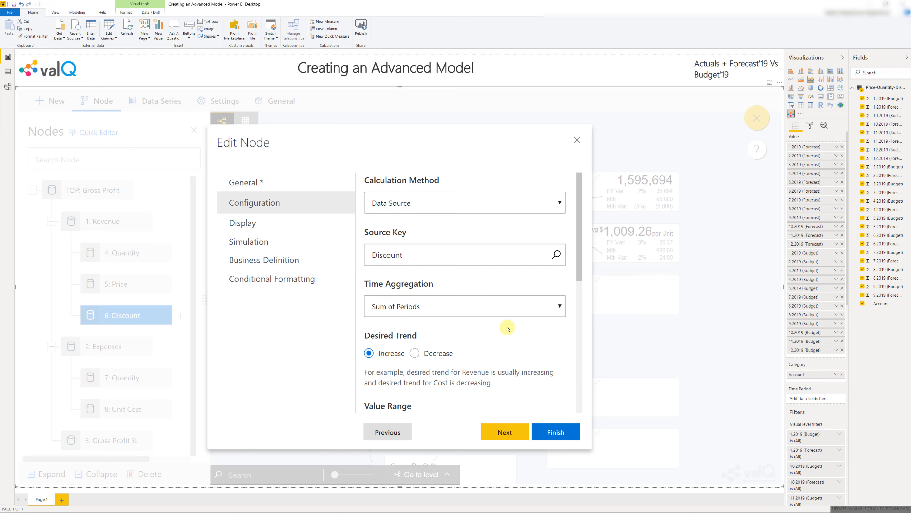
{"action": "scroll", "coordinate": [508, 327], "scroll_direction": "down", "scroll_amount": 3}
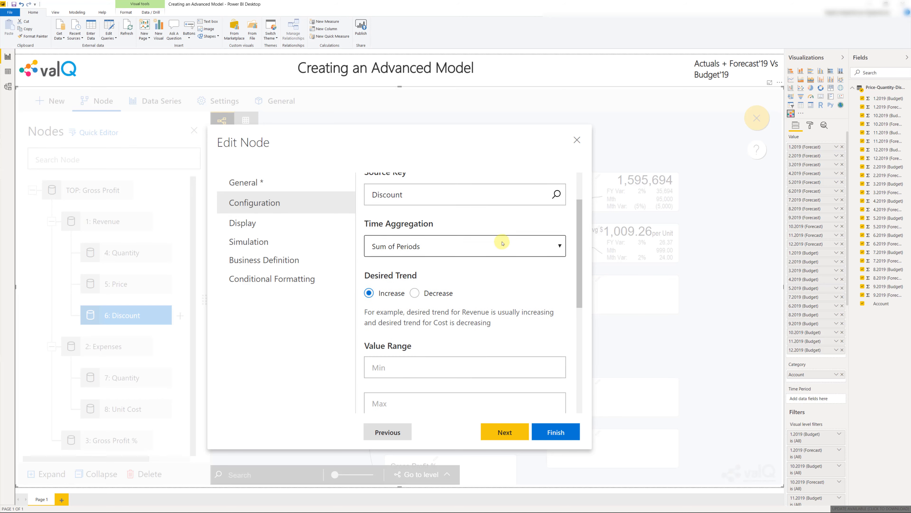
{"action": "left_click", "coordinate": [502, 249]}
{"action": "left_click", "coordinate": [500, 274]}
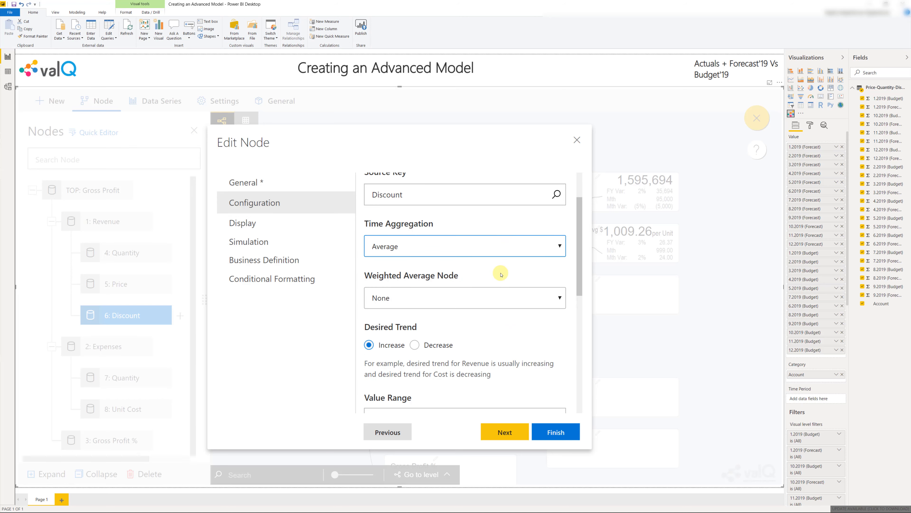
Weight the Discount node's average by 1: Revenue and set its desired trend to Decrease
{"action": "left_click", "coordinate": [498, 298]}
{"action": "left_click", "coordinate": [493, 339]}
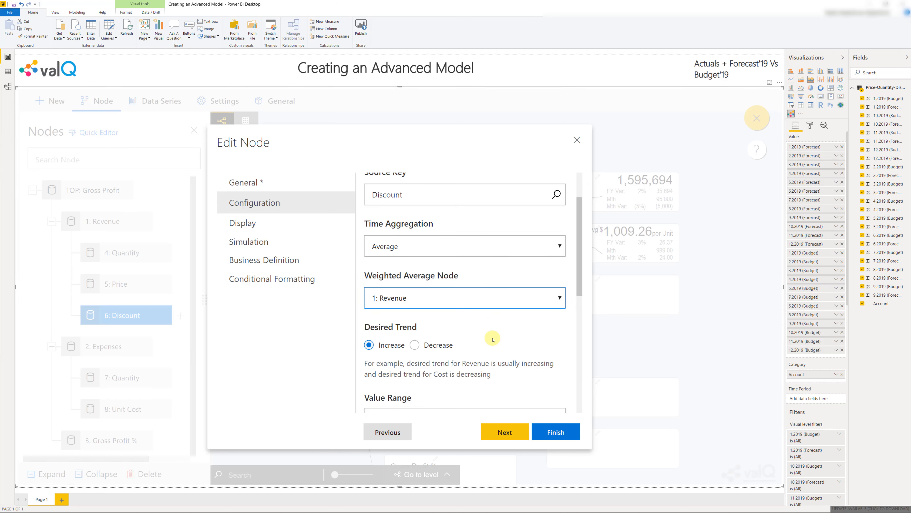
{"action": "left_click", "coordinate": [413, 345]}
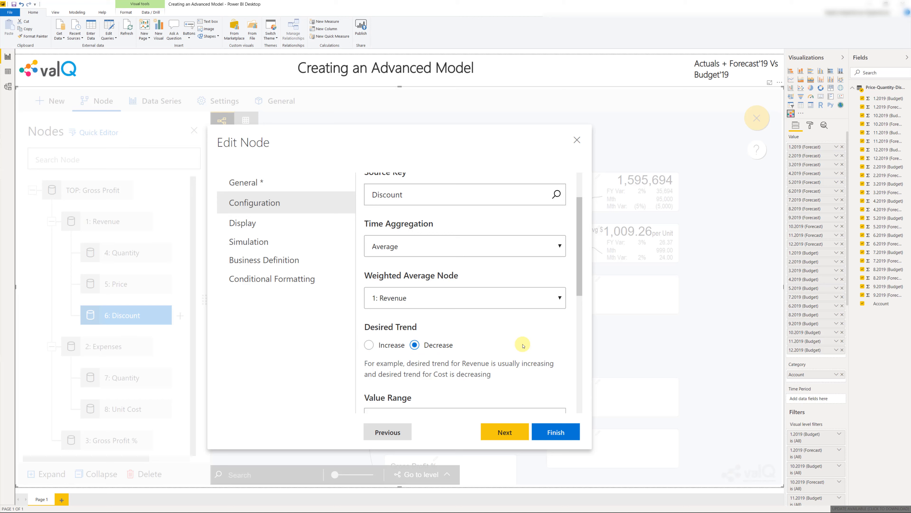
{"action": "scroll", "coordinate": [522, 345], "scroll_direction": "down", "scroll_amount": 7}
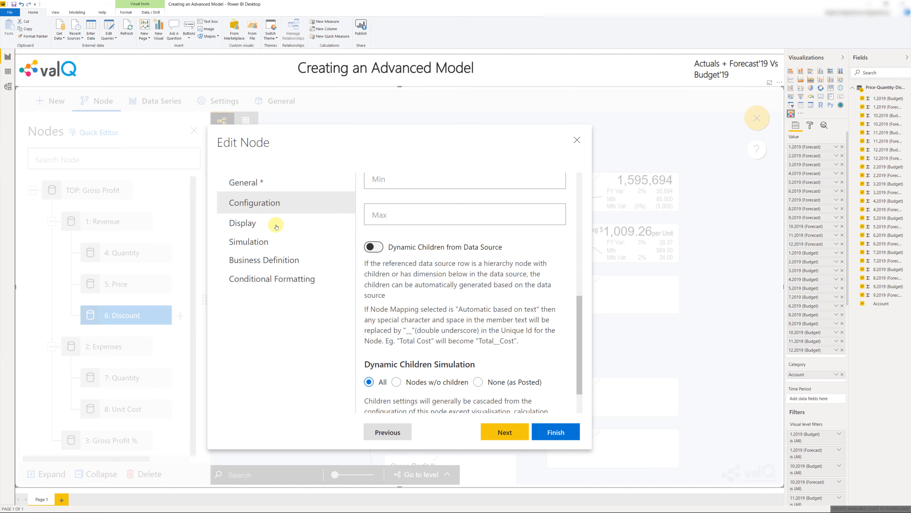
Display the Discount node with scale None, 1 decimal place and the value suffix "%"
{"action": "left_click", "coordinate": [353, 232]}
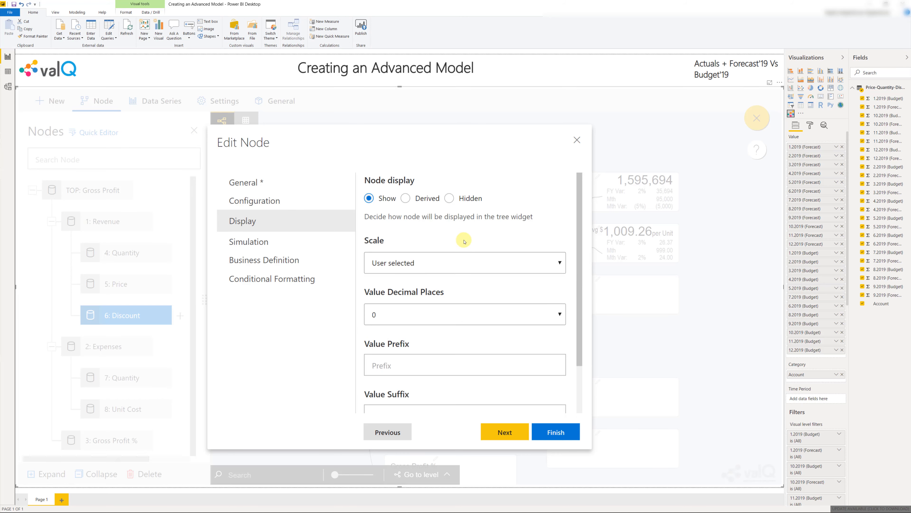
{"action": "left_click", "coordinate": [525, 263]}
{"action": "left_click", "coordinate": [526, 280]}
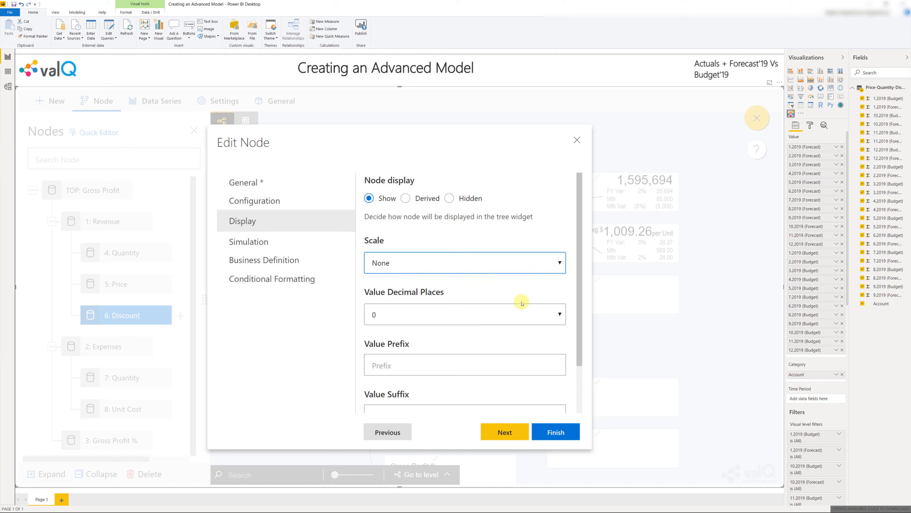
{"action": "left_click", "coordinate": [519, 312]}
{"action": "left_click", "coordinate": [515, 344]}
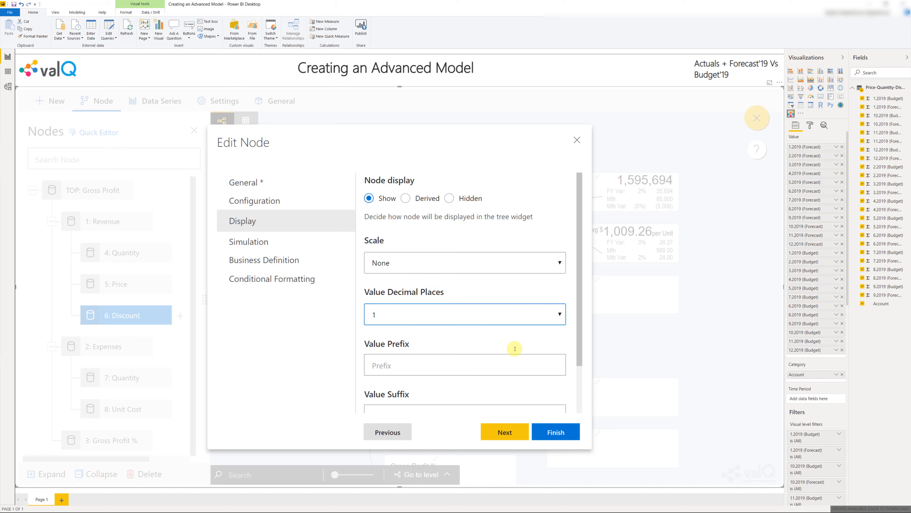
{"action": "scroll", "coordinate": [513, 366], "scroll_direction": "down", "scroll_amount": 2}
{"action": "left_click", "coordinate": [515, 362]}
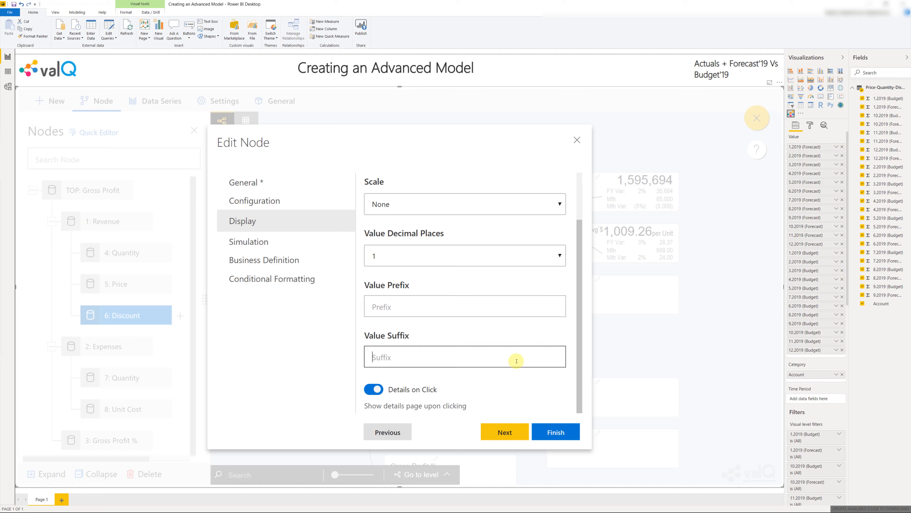
{"action": "type", "text": "%"}
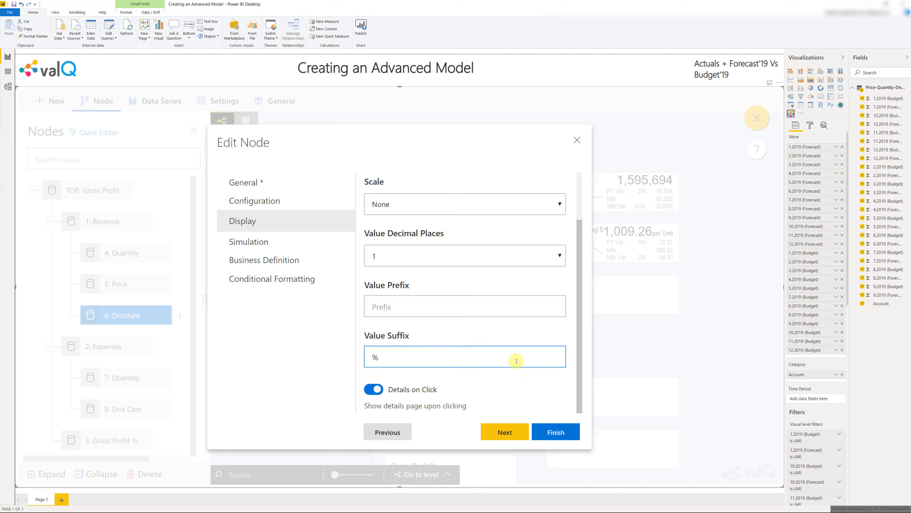
Set the Discount node's default simulation method to Constant and save the node
{"action": "left_click", "coordinate": [265, 243]}
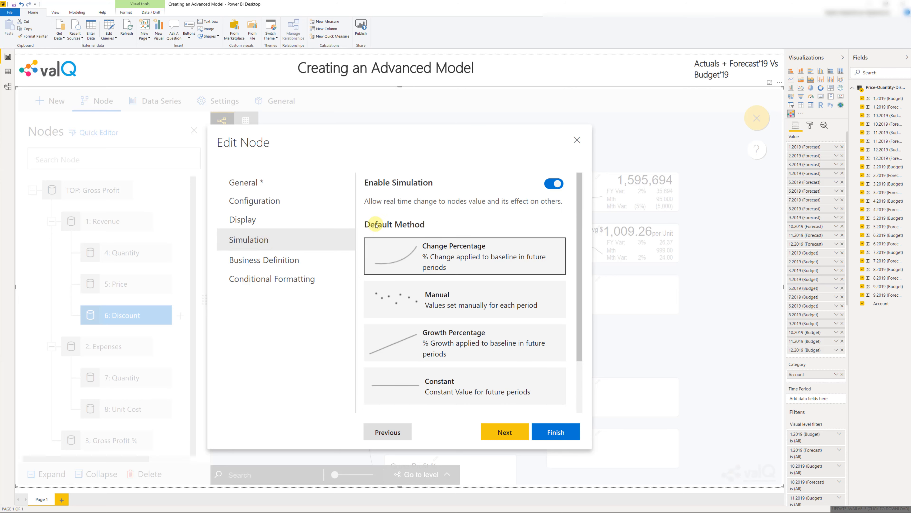
{"action": "left_click", "coordinate": [448, 393]}
{"action": "left_click", "coordinate": [549, 431]}
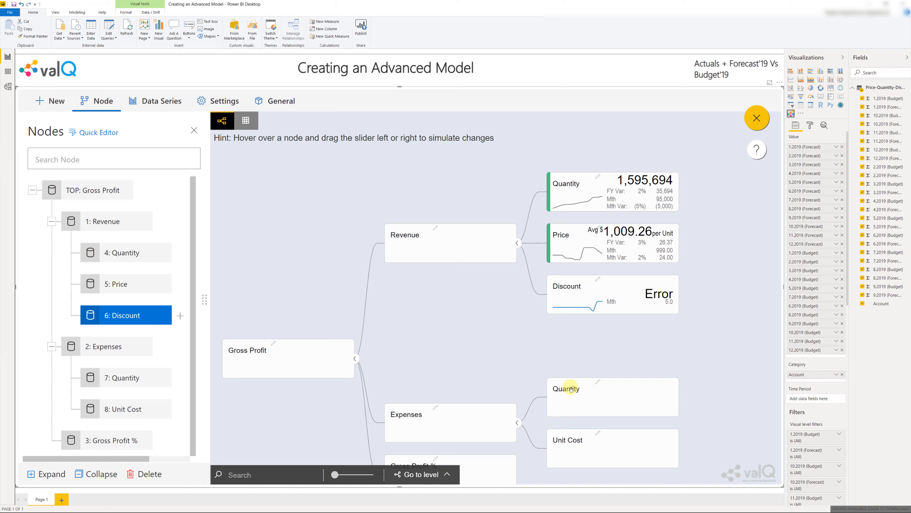
{"action": "mouse_move", "coordinate": [616, 300]}
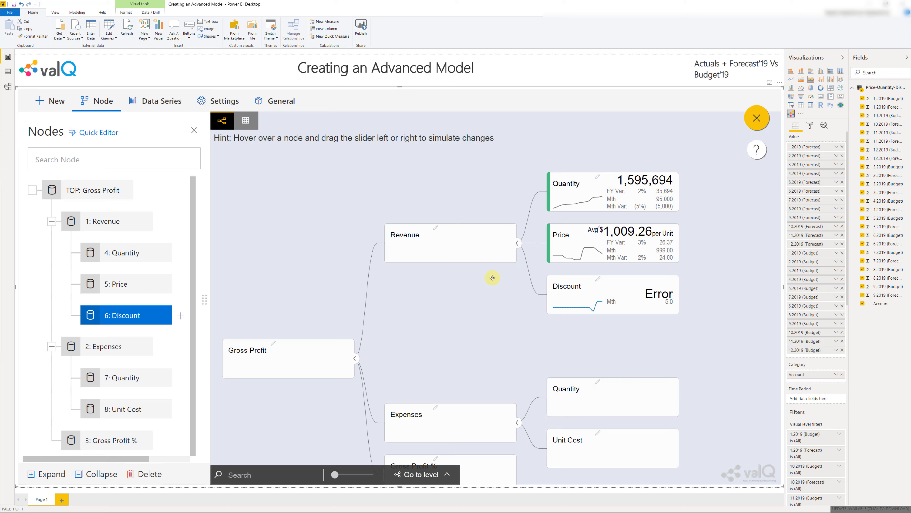
{"action": "mouse_move", "coordinate": [410, 255]}
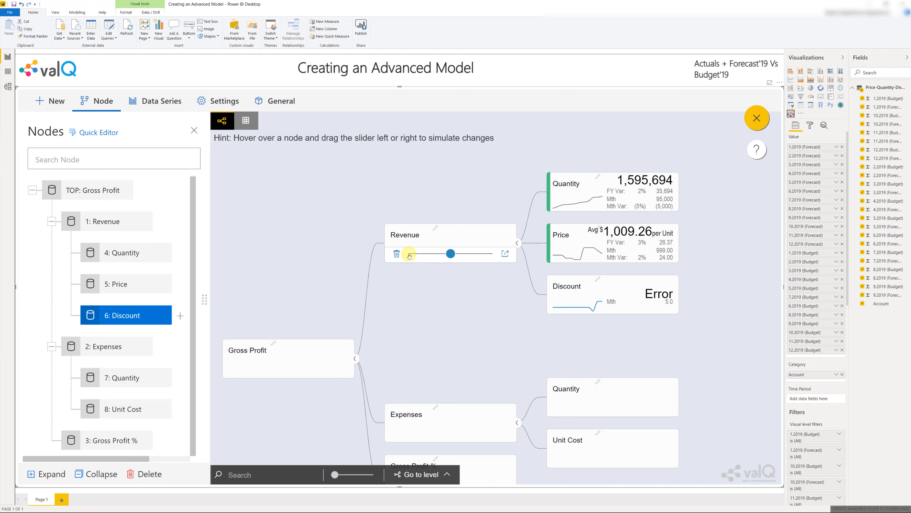
Change the Revenue node's calculation method to Formula
{"action": "double_click", "coordinate": [110, 223]}
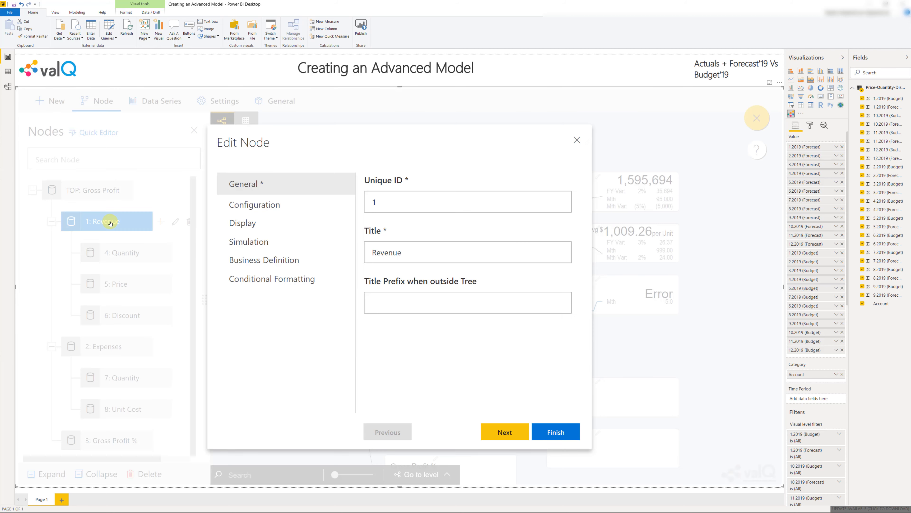
{"action": "left_click", "coordinate": [261, 209]}
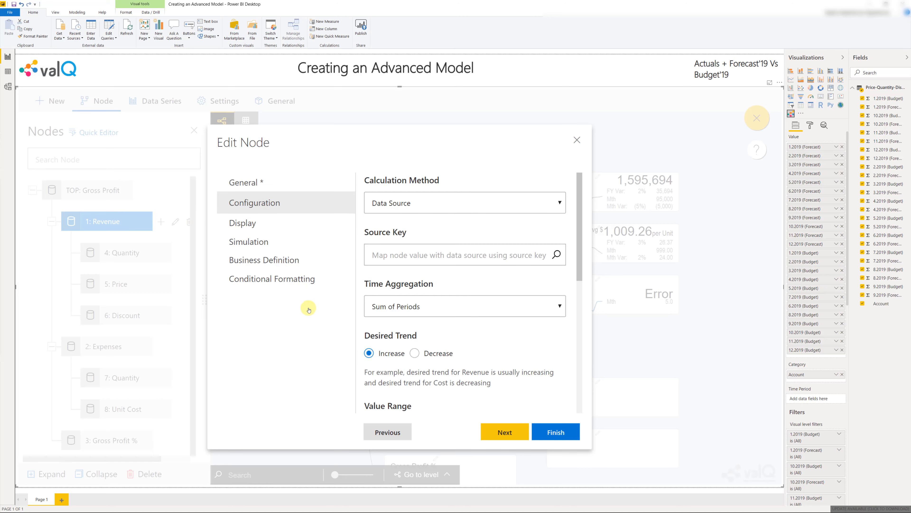
{"action": "left_click", "coordinate": [437, 207]}
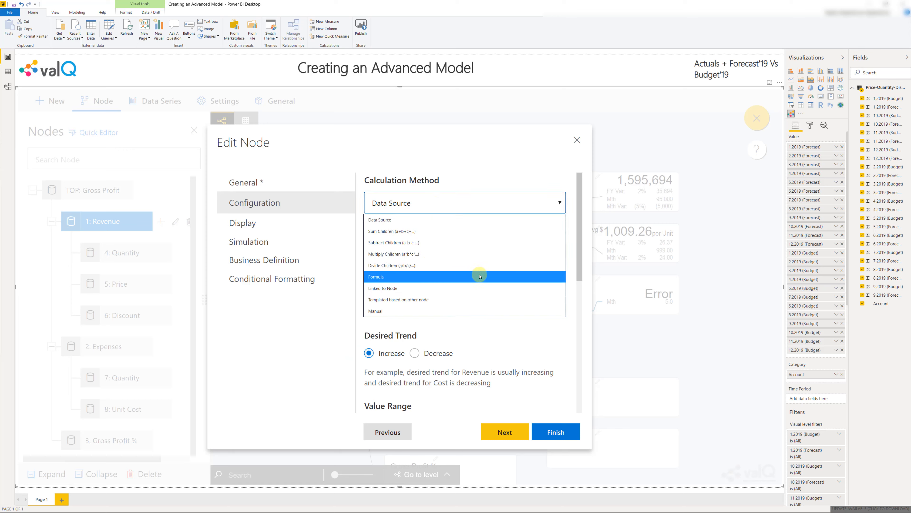
{"action": "left_click", "coordinate": [480, 276]}
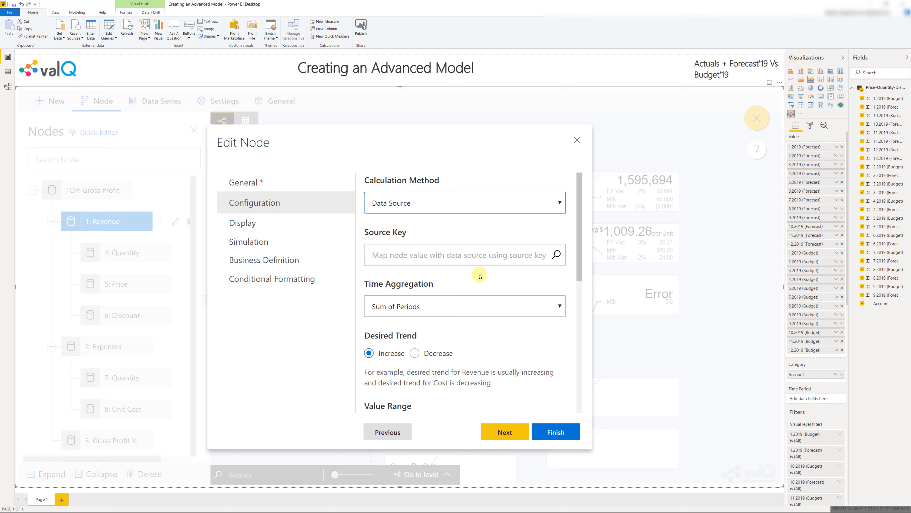
Calculate the Revenue node with the custom formula {4}*{5}*(1-{6}/100), referring to its Quantity, Price and Discount nodes
{"action": "left_click", "coordinate": [480, 274]}
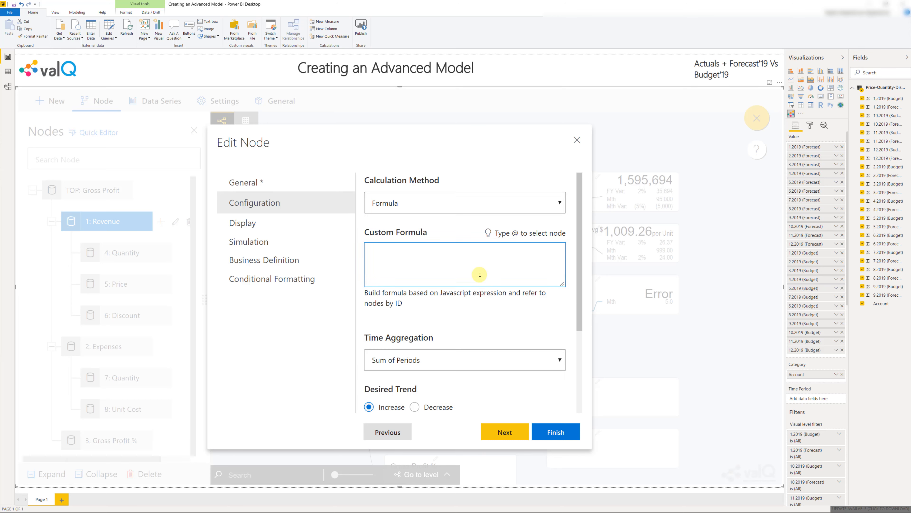
{"action": "type", "text": "@q"}
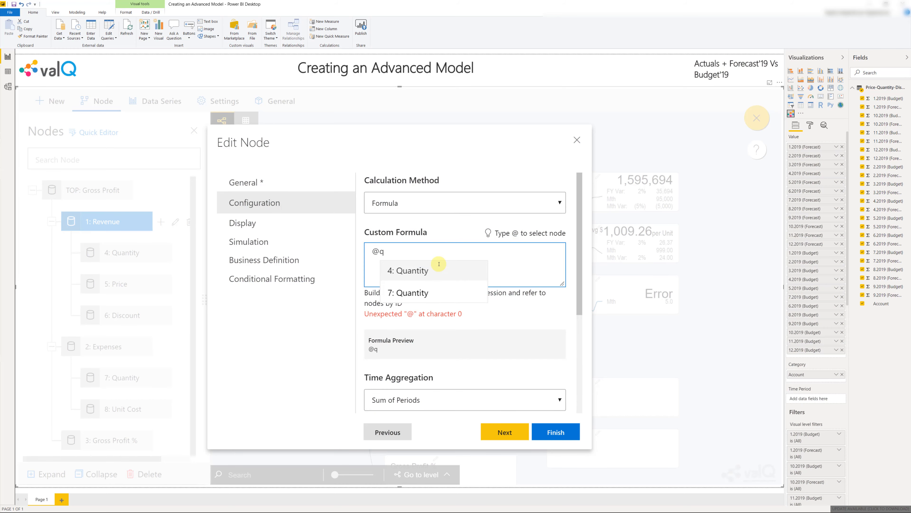
{"action": "left_click", "coordinate": [439, 266]}
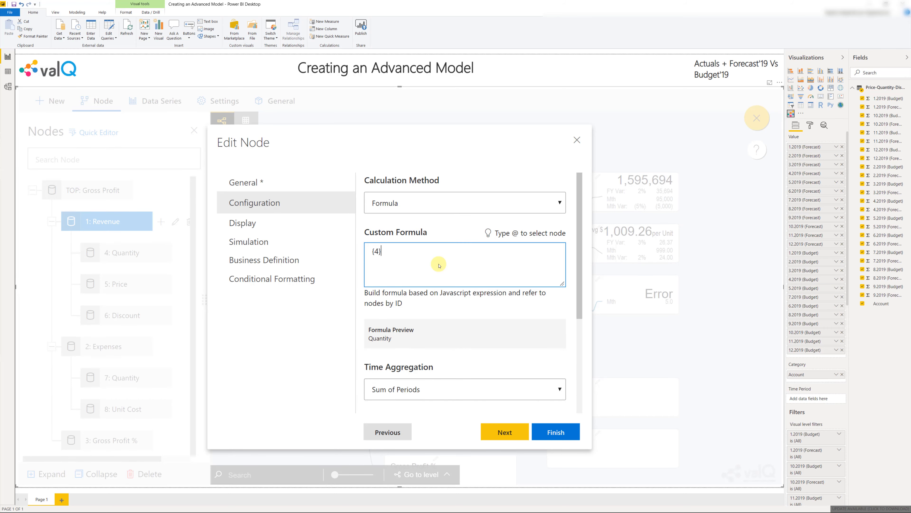
{"action": "type", "text": "*{"}
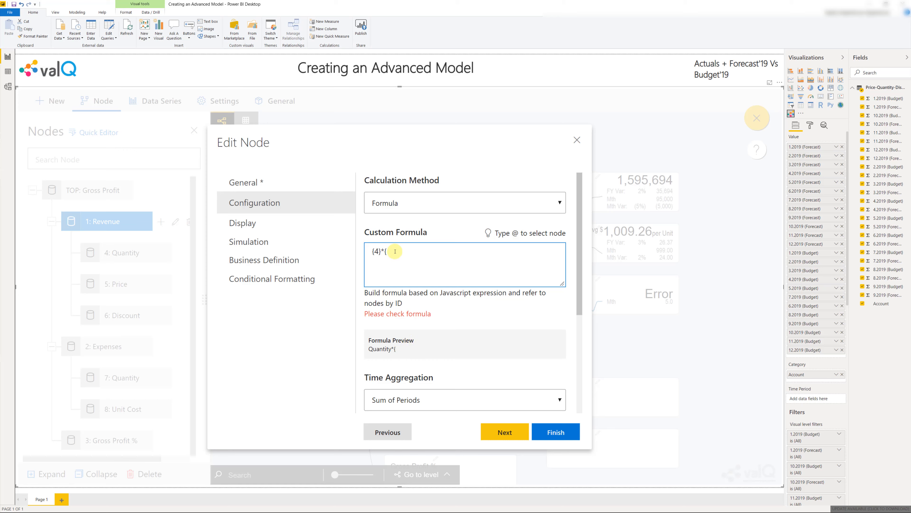
{"action": "type", "text": "5}"}
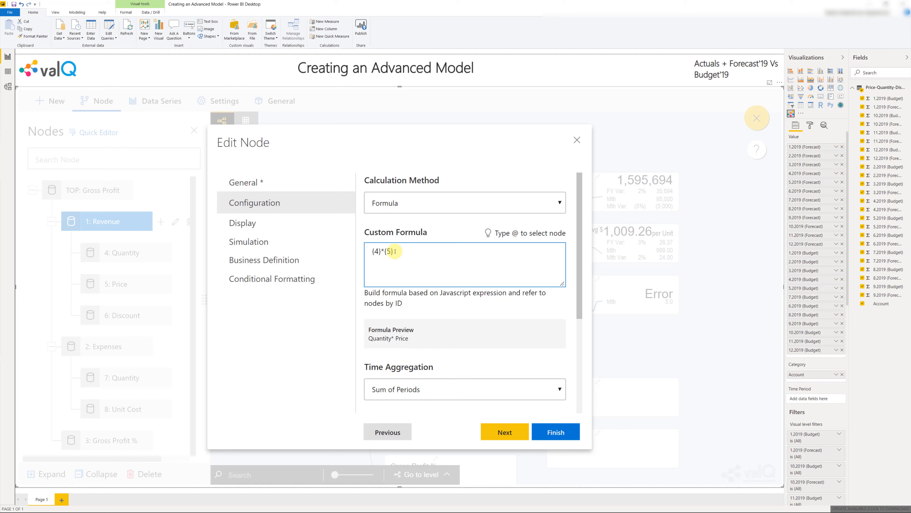
{"action": "type", "text": "*("}
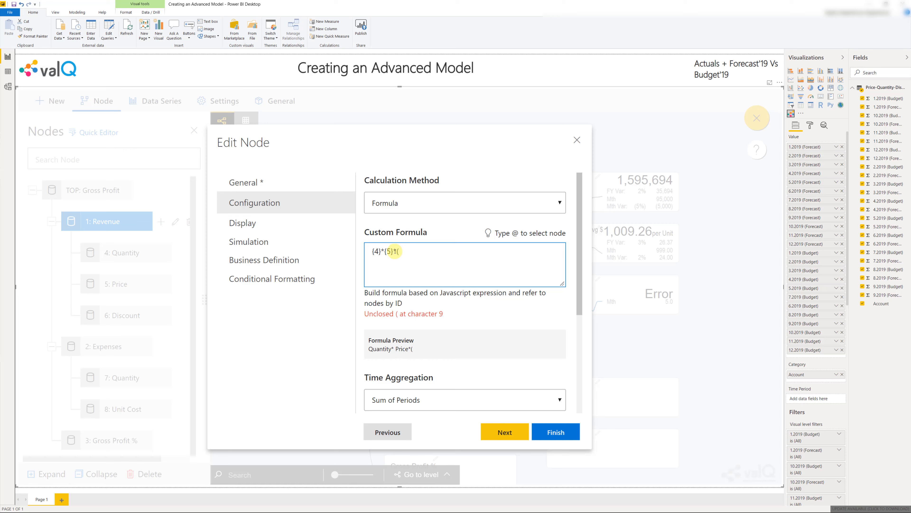
{"action": "type", "text": "1-{6}/100)"}
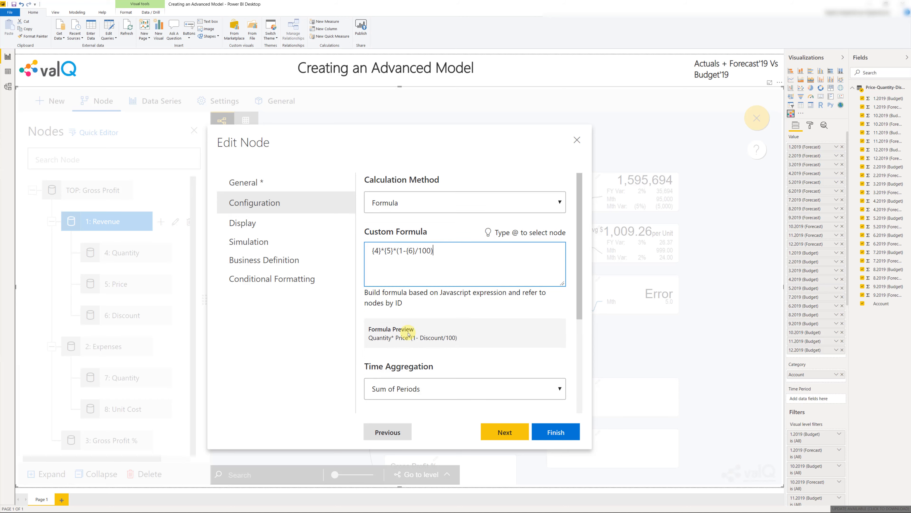
Review the Revenue node's aggregation, display and simulation settings, keep their defaults and save the node
{"action": "scroll", "coordinate": [408, 334], "scroll_direction": "down", "scroll_amount": 3}
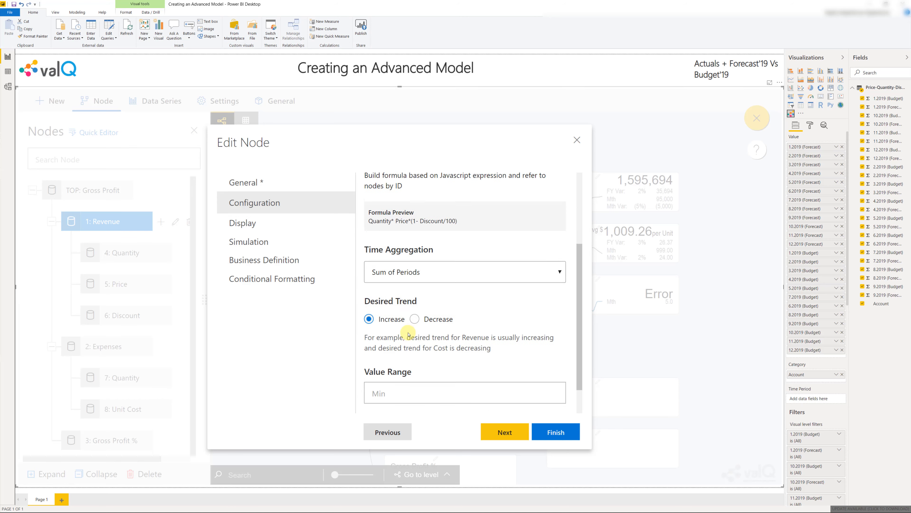
{"action": "left_click", "coordinate": [259, 230]}
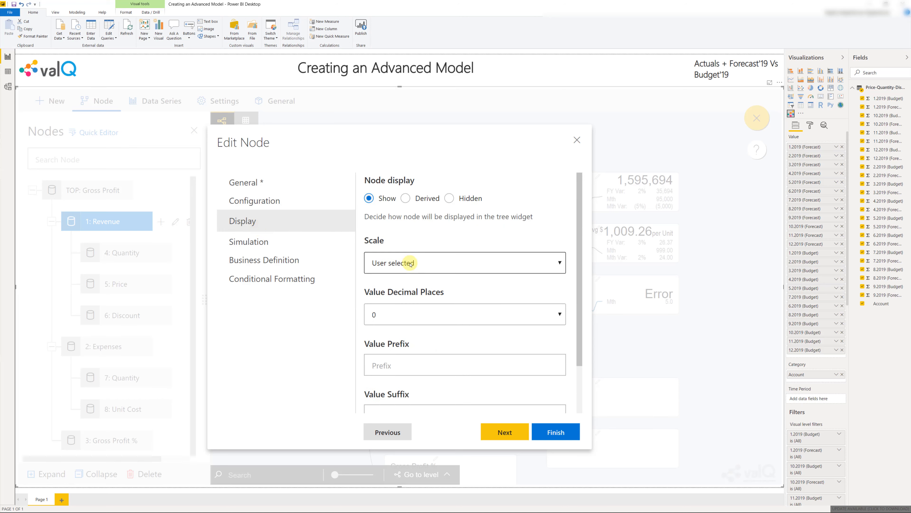
{"action": "scroll", "coordinate": [418, 363], "scroll_direction": "down", "scroll_amount": 2}
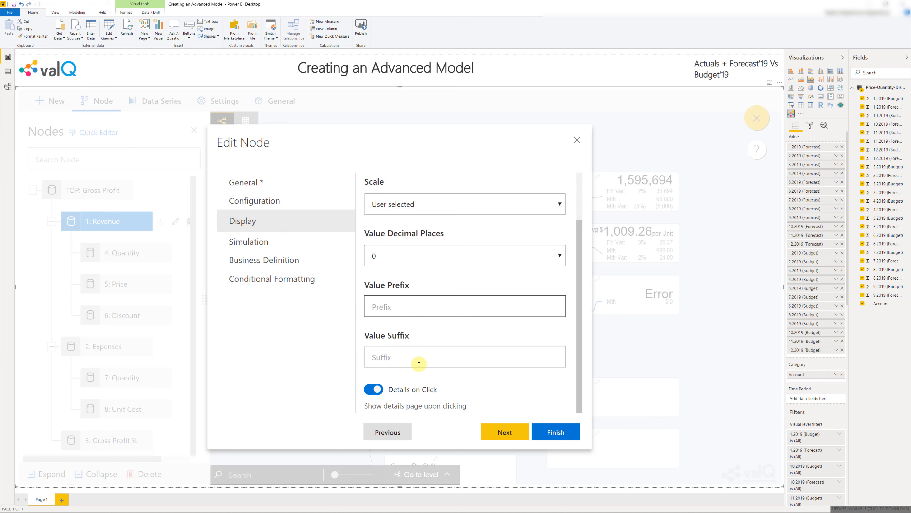
{"action": "left_click", "coordinate": [255, 241]}
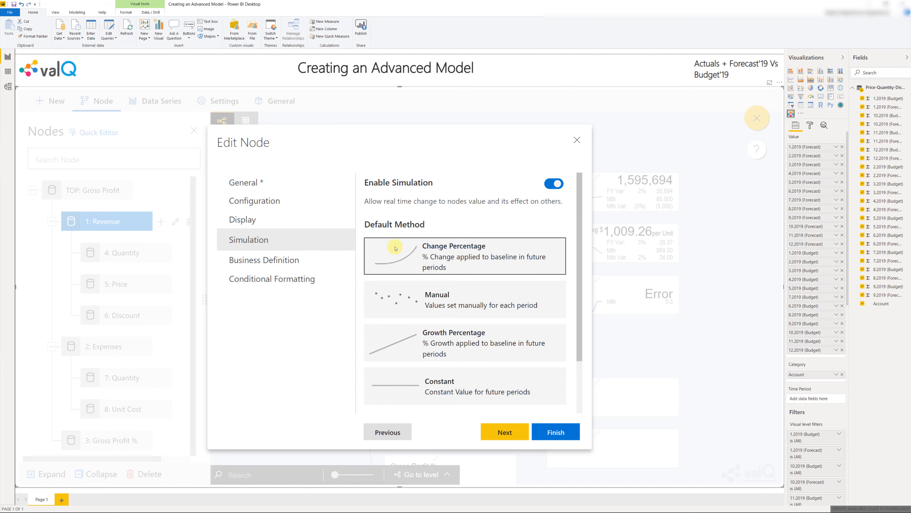
{"action": "left_click", "coordinate": [561, 429]}
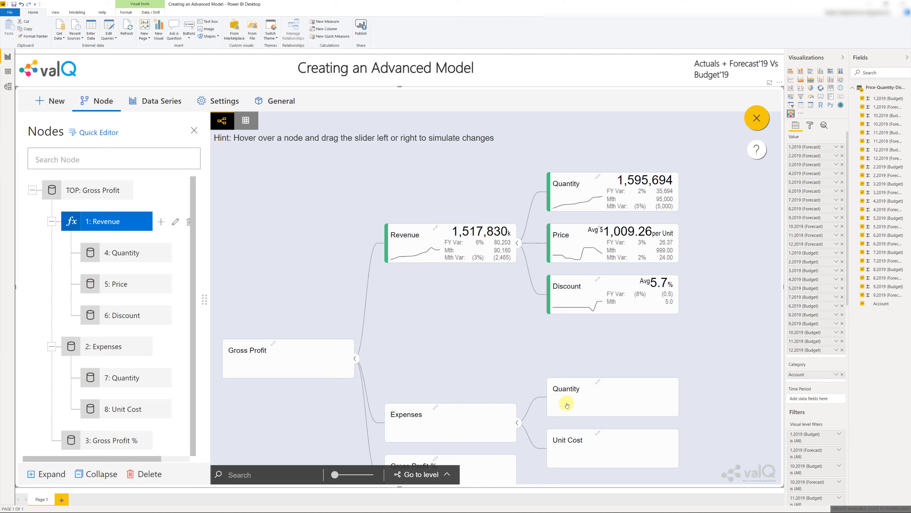
{"action": "mouse_move", "coordinate": [641, 292]}
{"action": "mouse_move", "coordinate": [474, 258]}
Set the calculation method of the Quantity node under Expenses to Linked to Node and link it to 4: Quantity
{"action": "double_click", "coordinate": [138, 379]}
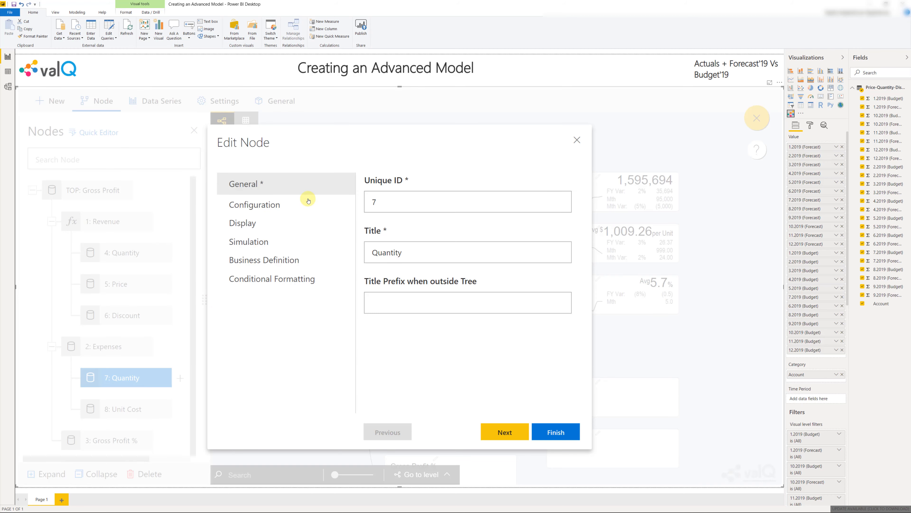
{"action": "left_click", "coordinate": [463, 201]}
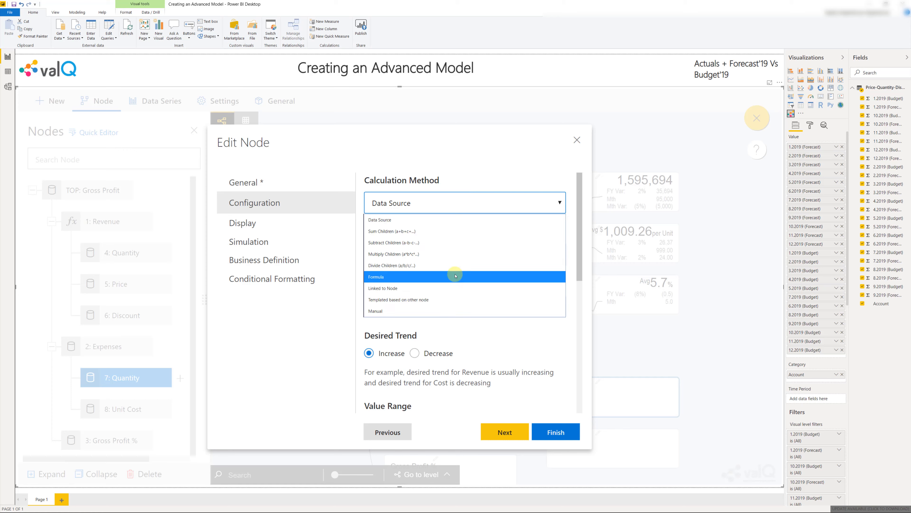
{"action": "left_click", "coordinate": [452, 287]}
{"action": "left_click", "coordinate": [451, 258]}
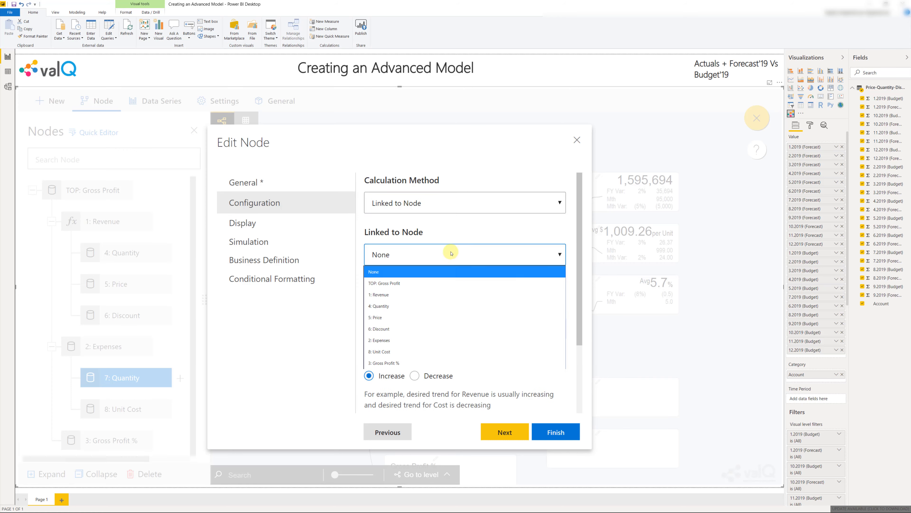
{"action": "left_click", "coordinate": [442, 306]}
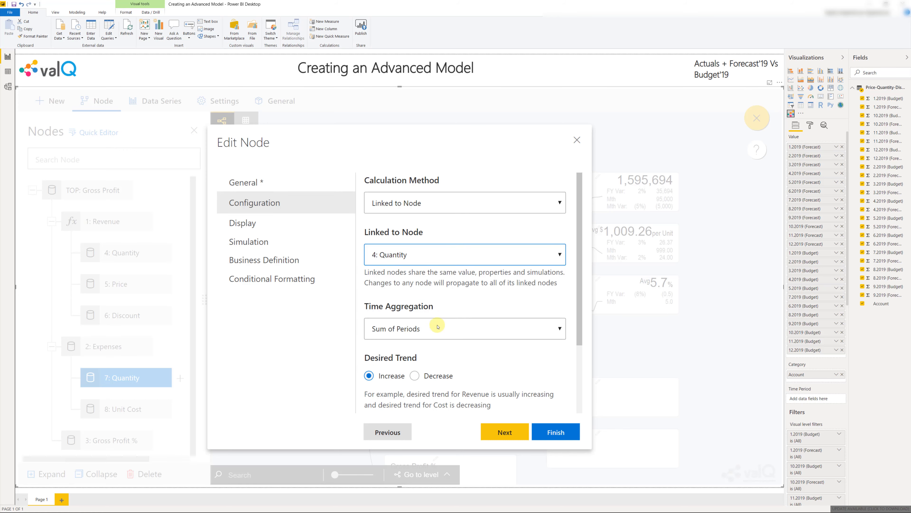
Set the display scale of the Quantity node under Expenses to None, keep Change Percentage simulation and save the node
{"action": "left_click", "coordinate": [274, 222]}
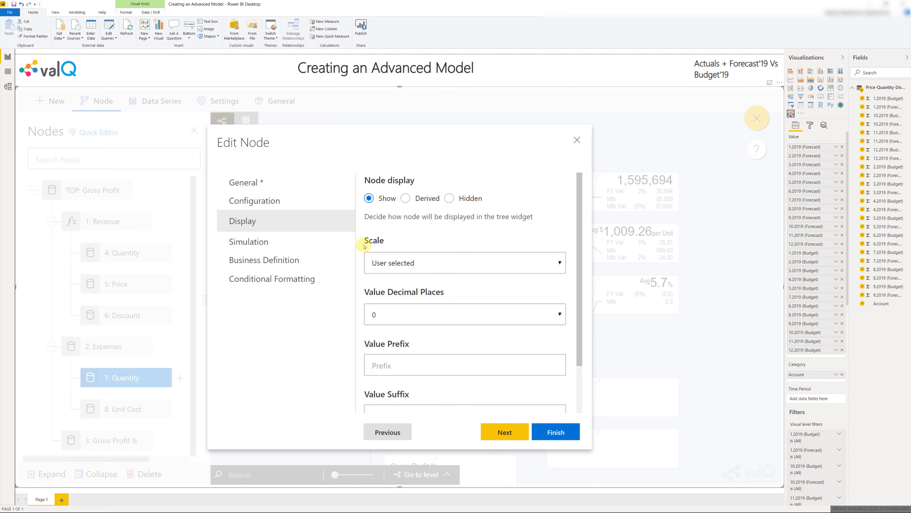
{"action": "left_click", "coordinate": [433, 262]}
{"action": "left_click", "coordinate": [433, 280]}
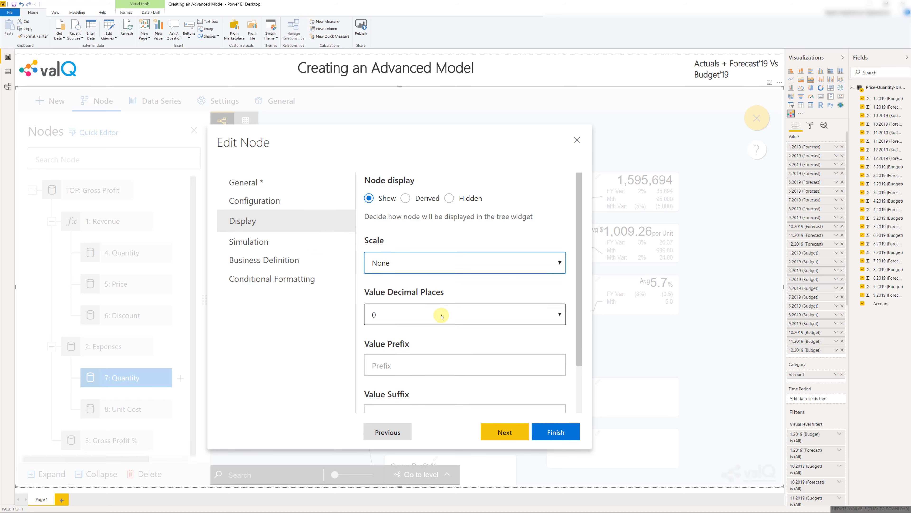
{"action": "left_click", "coordinate": [296, 249]}
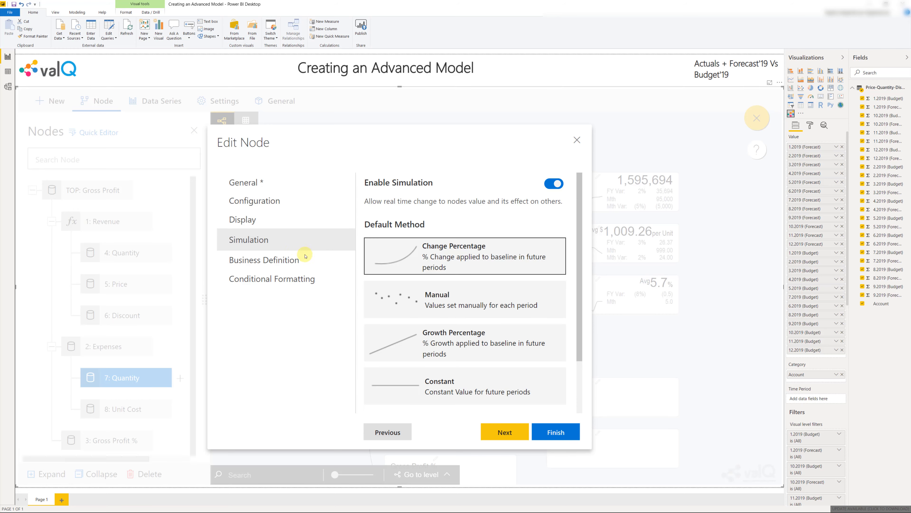
{"action": "left_click", "coordinate": [552, 431]}
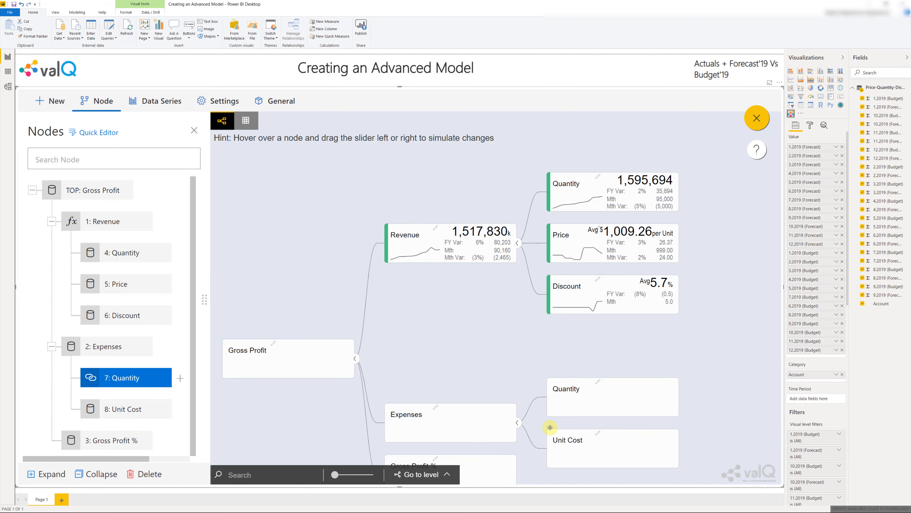
{"action": "left_click", "coordinate": [679, 396]}
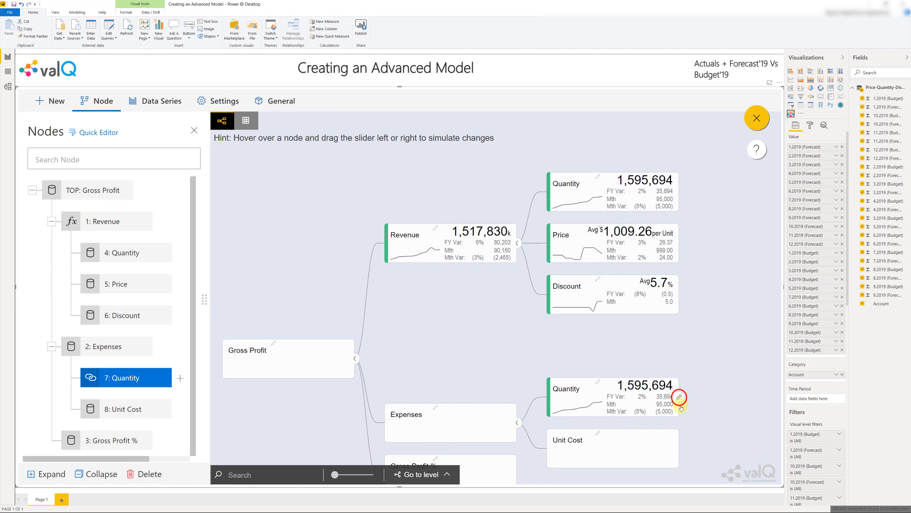
Map the Unit Cost node to the Cost per unit source key
{"action": "left_click", "coordinate": [122, 409]}
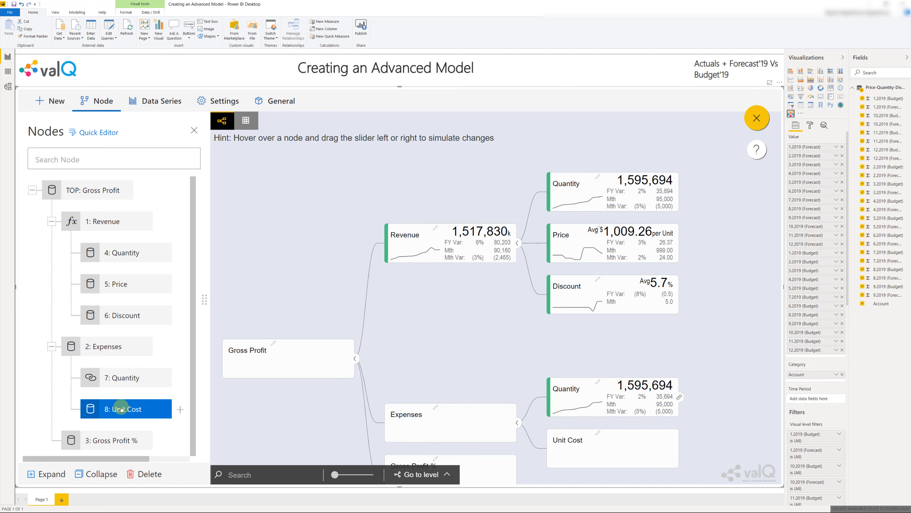
{"action": "left_click", "coordinate": [122, 409]}
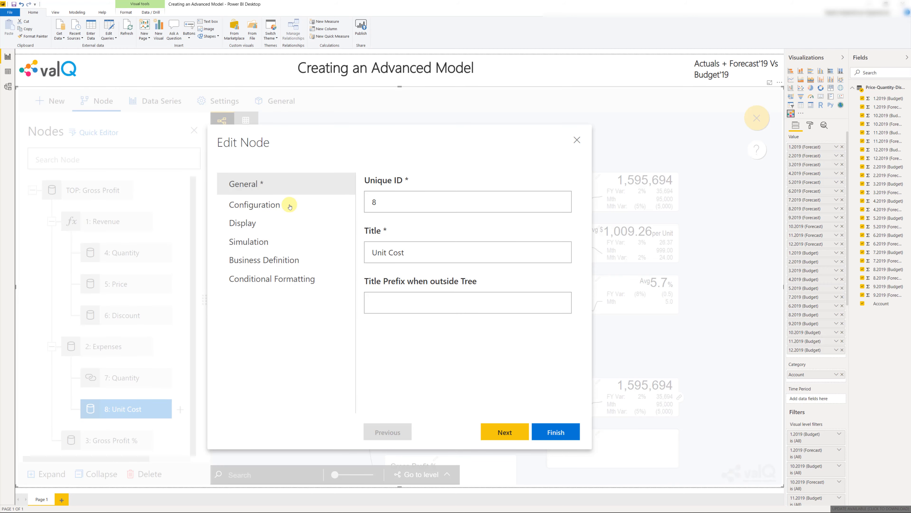
{"action": "left_click", "coordinate": [429, 255]}
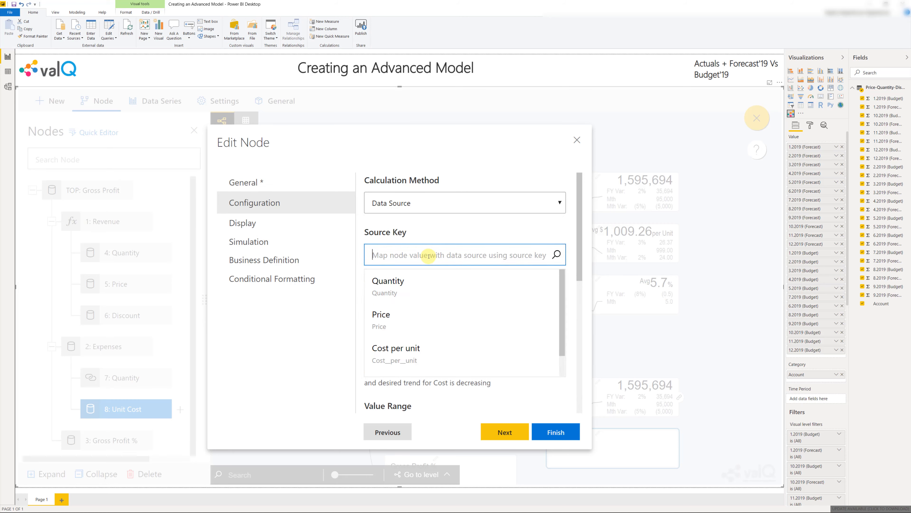
{"action": "type", "text": "cos"}
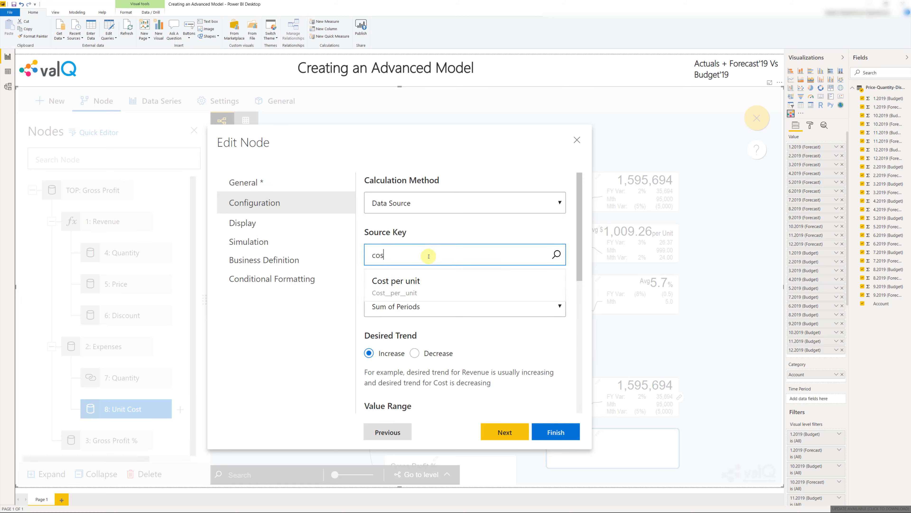
{"action": "left_click", "coordinate": [428, 281]}
Set the Unit Cost node's time aggregation to Average weighted by 7: Quantity, with Decrease as the desired trend
{"action": "left_click", "coordinate": [427, 308]}
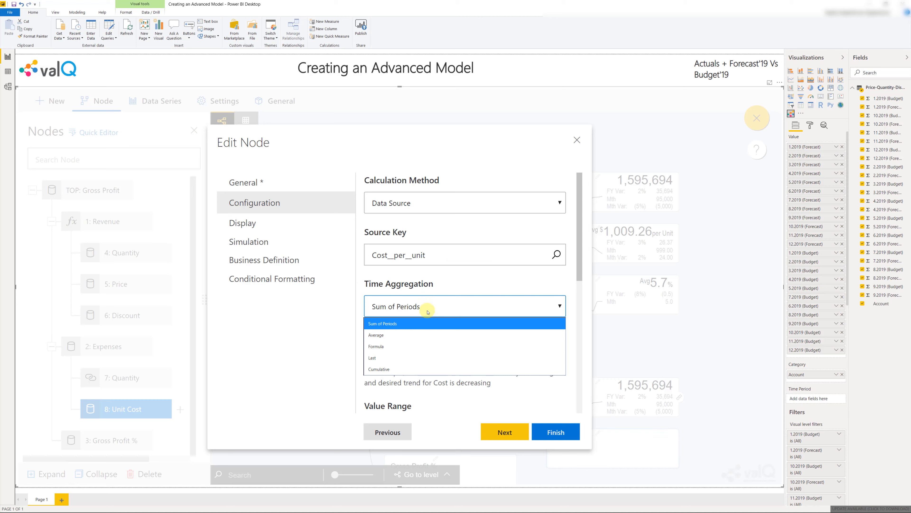
{"action": "left_click", "coordinate": [422, 334]}
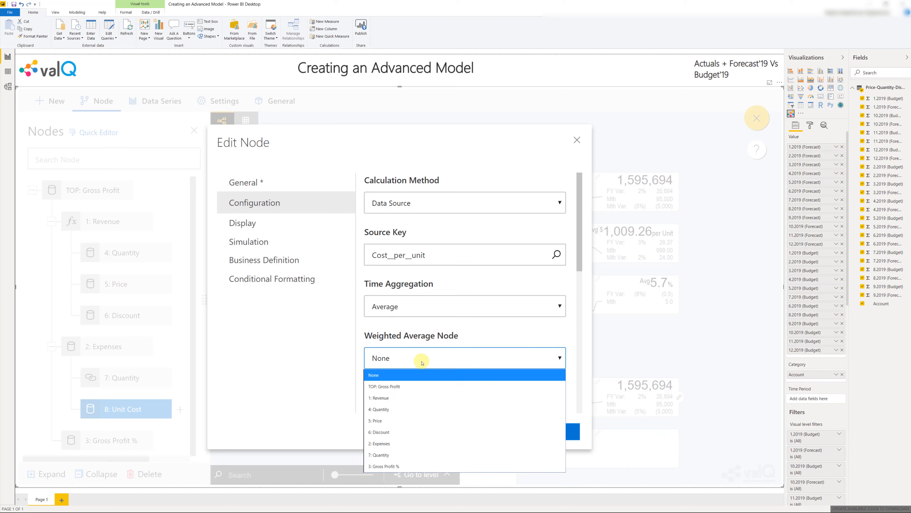
{"action": "left_click", "coordinate": [406, 461]}
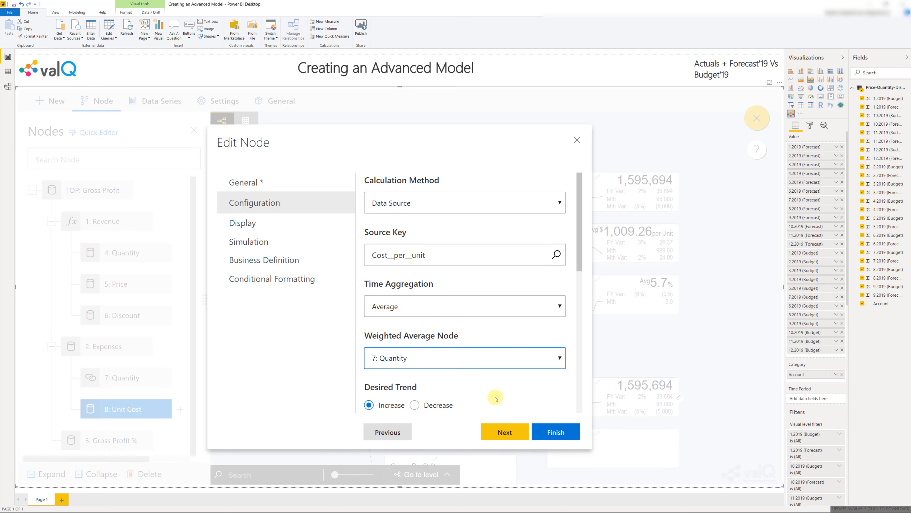
{"action": "scroll", "coordinate": [496, 399], "scroll_direction": "down", "scroll_amount": 2}
{"action": "left_click", "coordinate": [415, 344]}
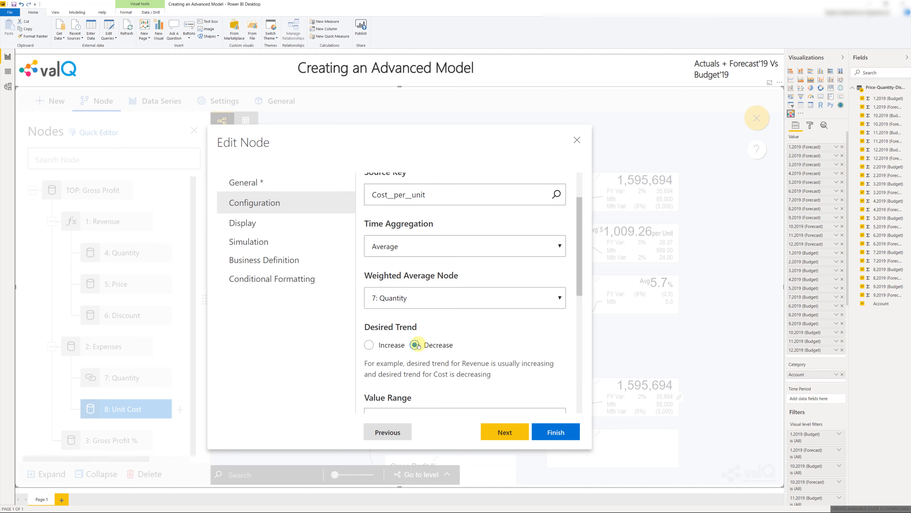
Display the Unit Cost node with scale None, 2 decimal places and the value prefix "$"
{"action": "left_click", "coordinate": [267, 225]}
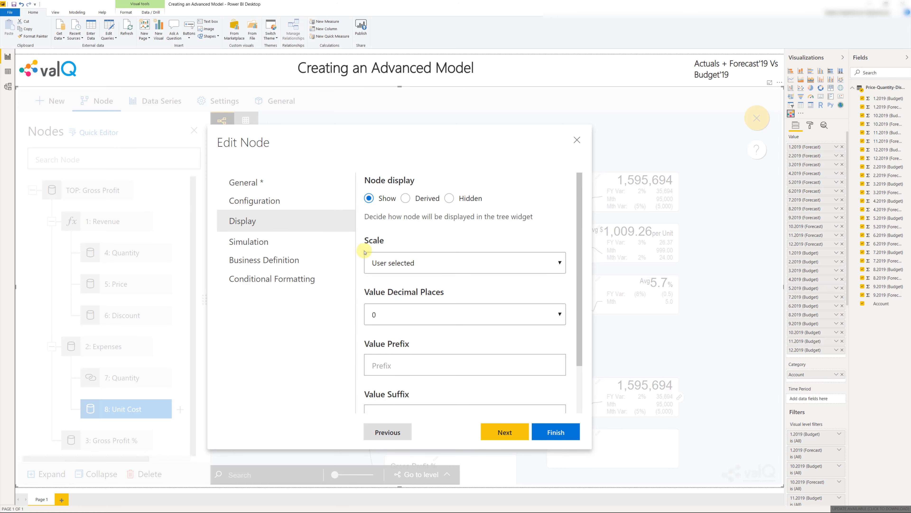
{"action": "left_click", "coordinate": [409, 263]}
{"action": "left_click", "coordinate": [412, 287]}
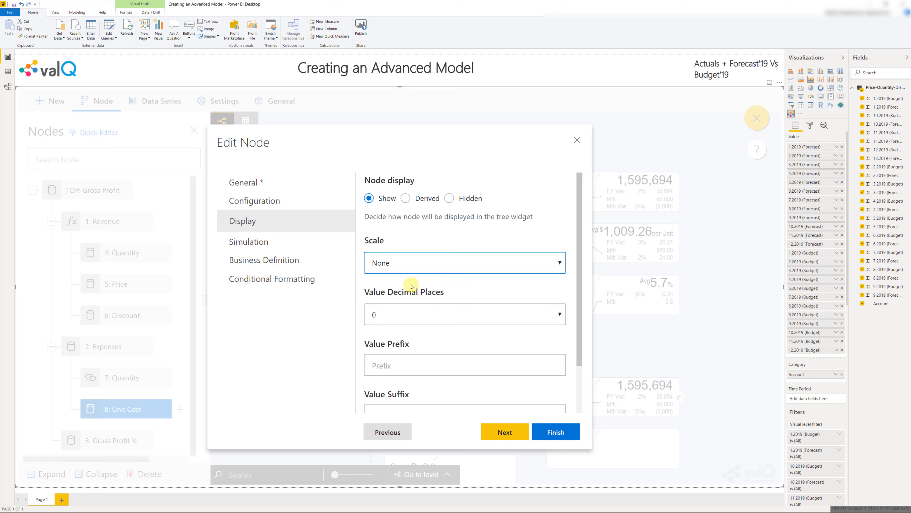
{"action": "left_click", "coordinate": [409, 314]}
{"action": "left_click", "coordinate": [406, 357]}
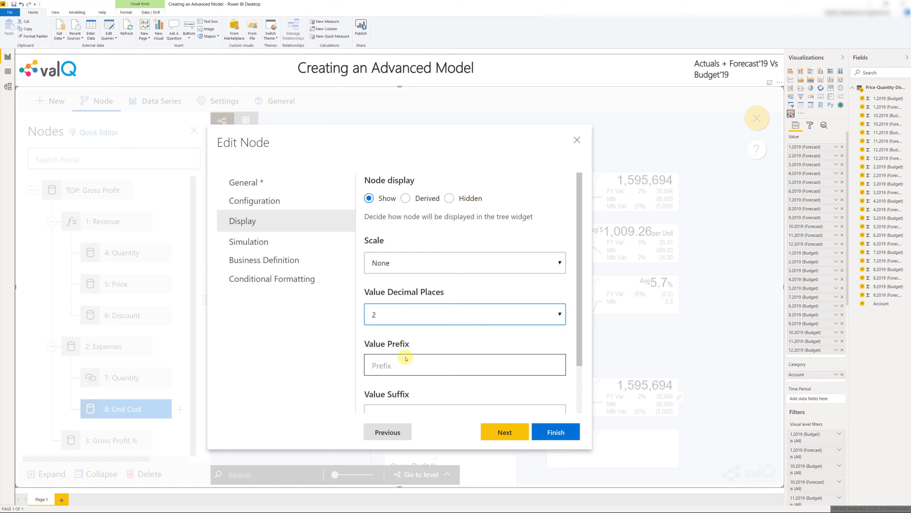
{"action": "left_click", "coordinate": [406, 357]}
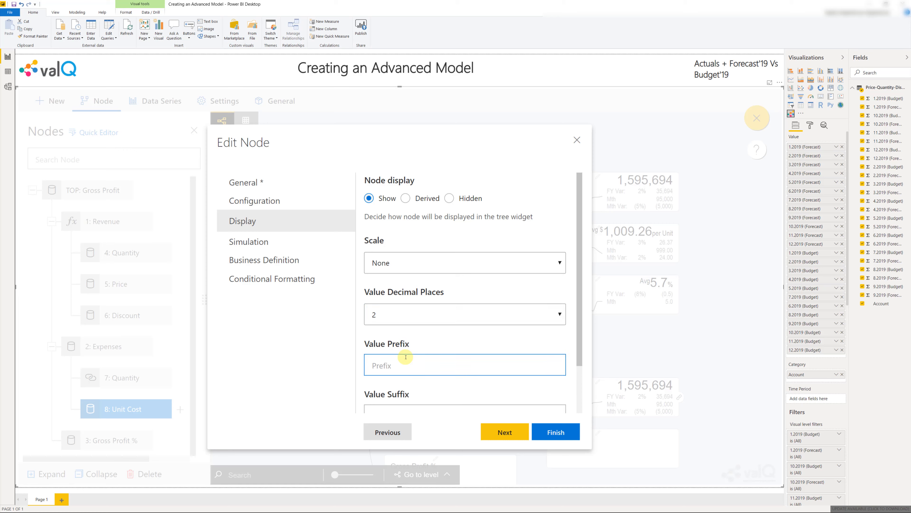
{"action": "type", "text": "$"}
{"action": "scroll", "coordinate": [406, 356], "scroll_direction": "down", "scroll_amount": 2}
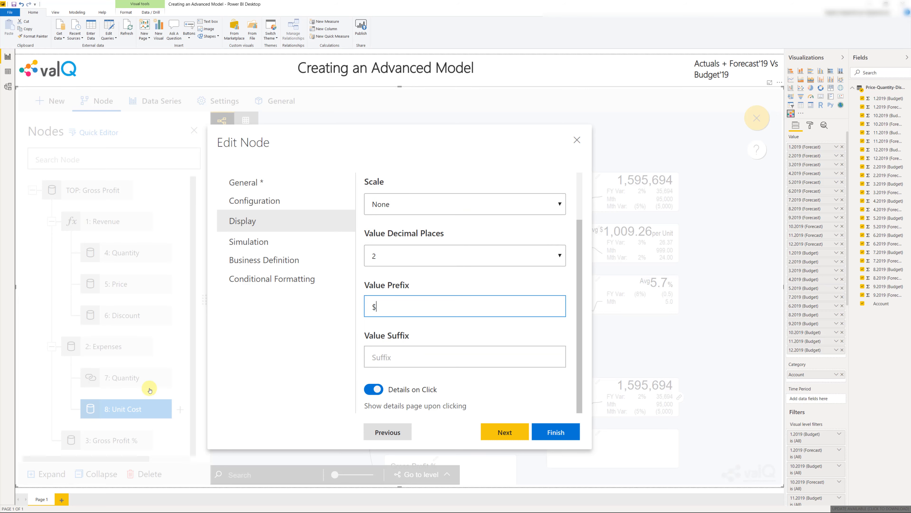
Set the Unit Cost node's default simulation method to Constant and save the node
{"action": "left_click", "coordinate": [295, 244]}
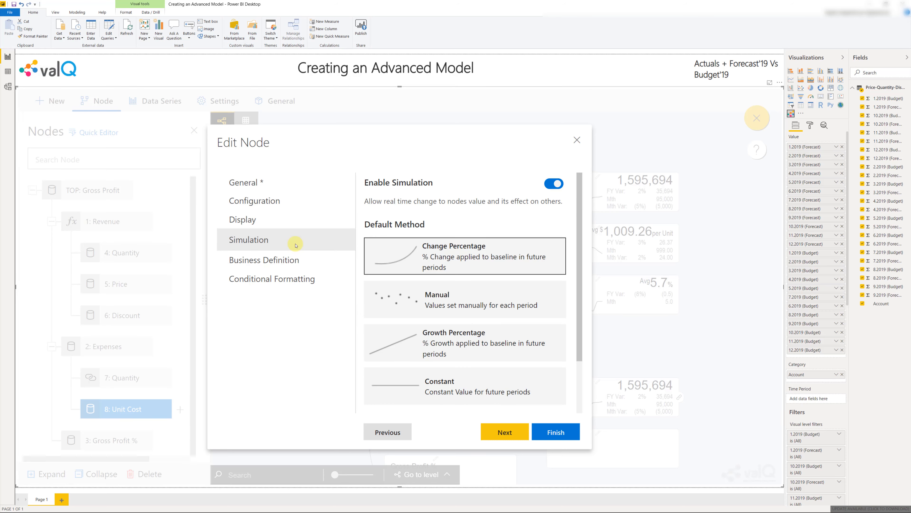
{"action": "left_click", "coordinate": [497, 387]}
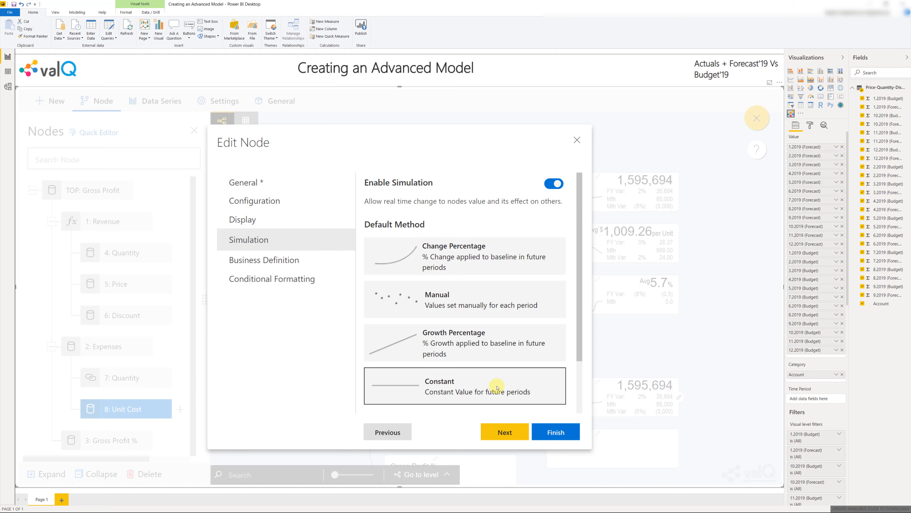
{"action": "left_click", "coordinate": [553, 433]}
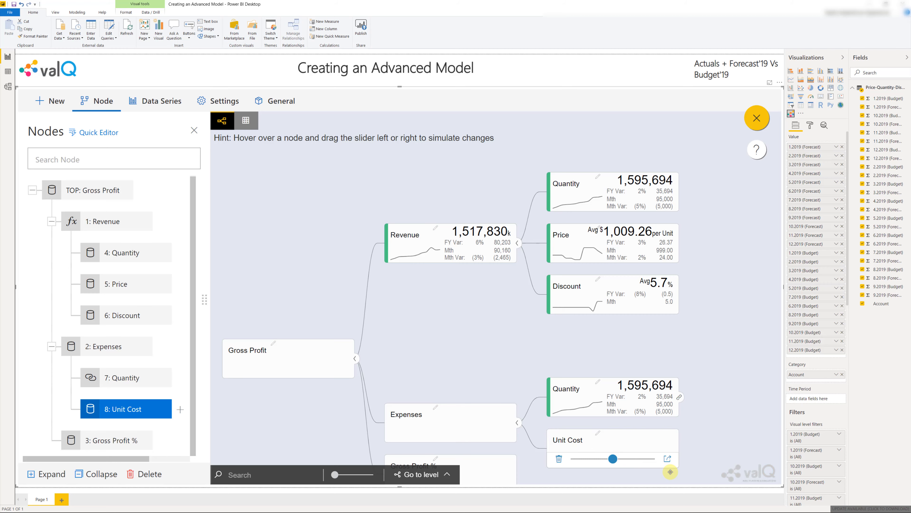
Set the Expenses node to Multiply Children with Decrease as the desired trend, keep Change Percentage simulation and save the node
{"action": "left_click", "coordinate": [109, 351]}
{"action": "double_click", "coordinate": [109, 351]}
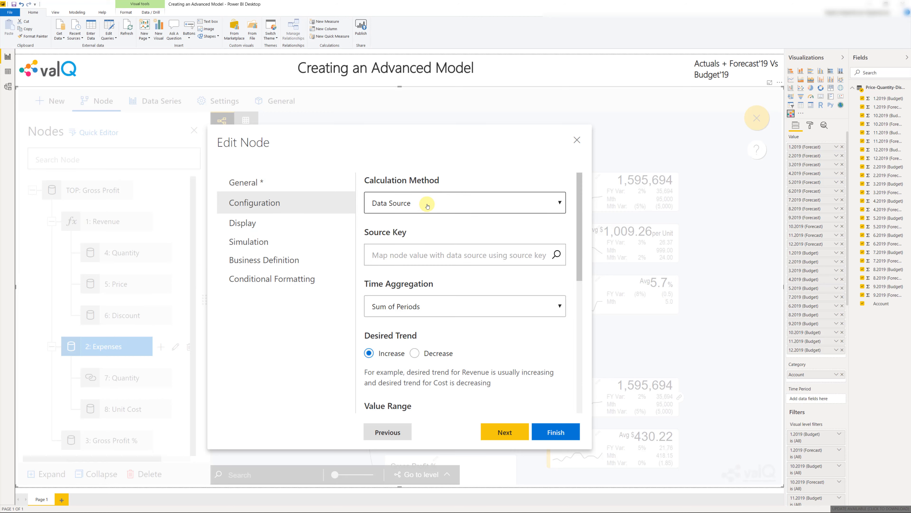
{"action": "left_click", "coordinate": [428, 205]}
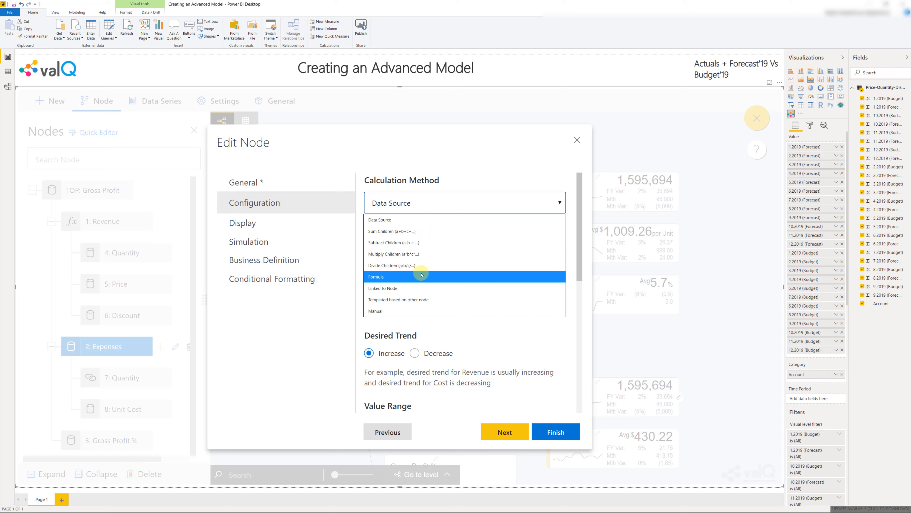
{"action": "left_click", "coordinate": [420, 253]}
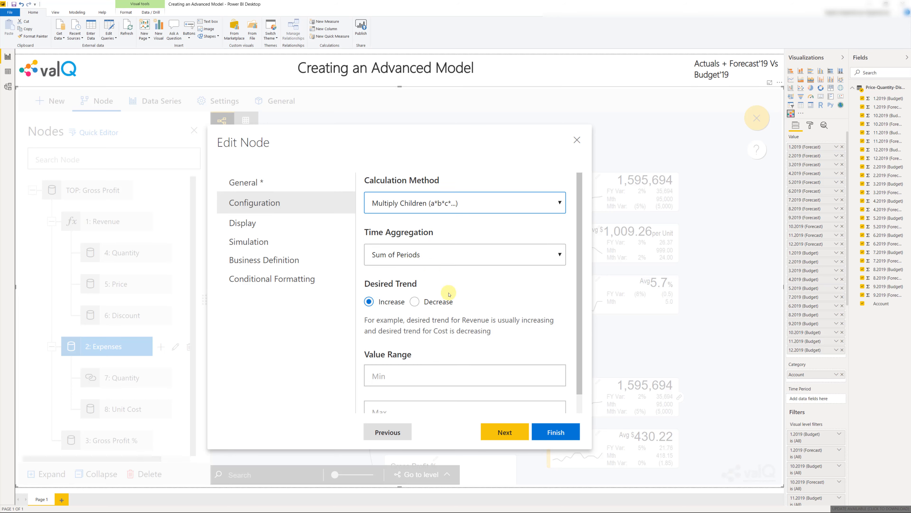
{"action": "left_click", "coordinate": [415, 302]}
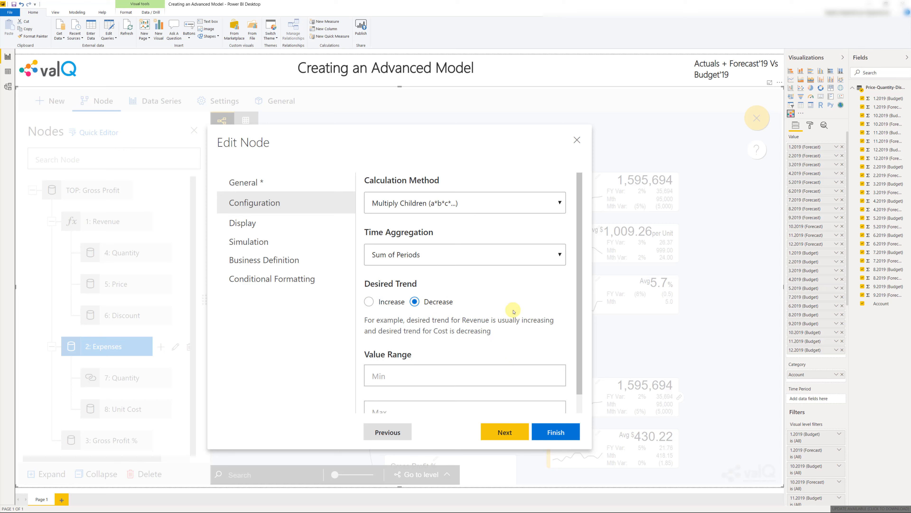
{"action": "left_click", "coordinate": [287, 222]}
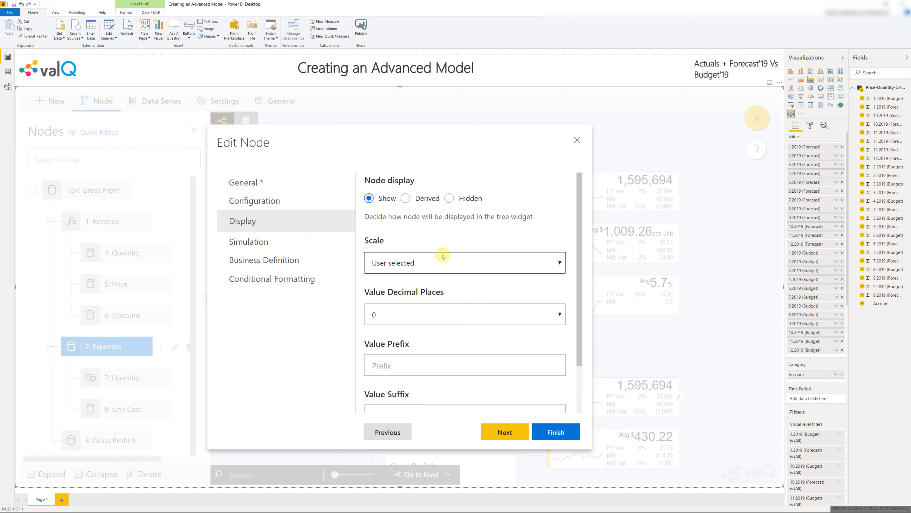
{"action": "left_click", "coordinate": [310, 243]}
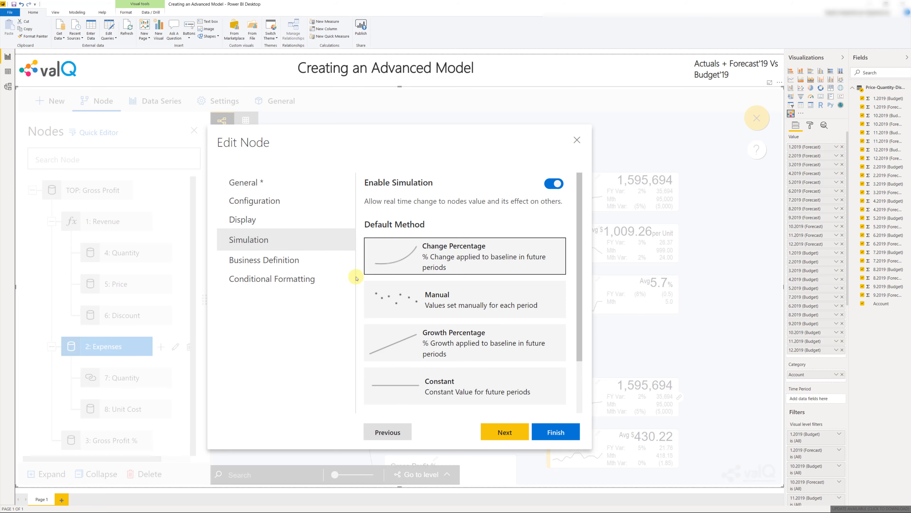
{"action": "left_click", "coordinate": [556, 431]}
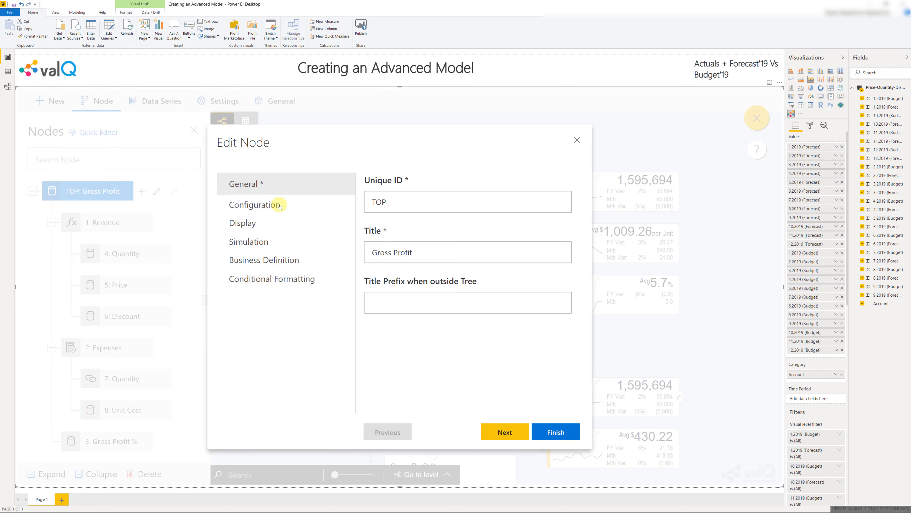
Calculate the TOP: Gross Profit node with a custom formula that subtracts node 2: Expenses from node 1: Revenue
{"action": "left_click", "coordinate": [279, 206]}
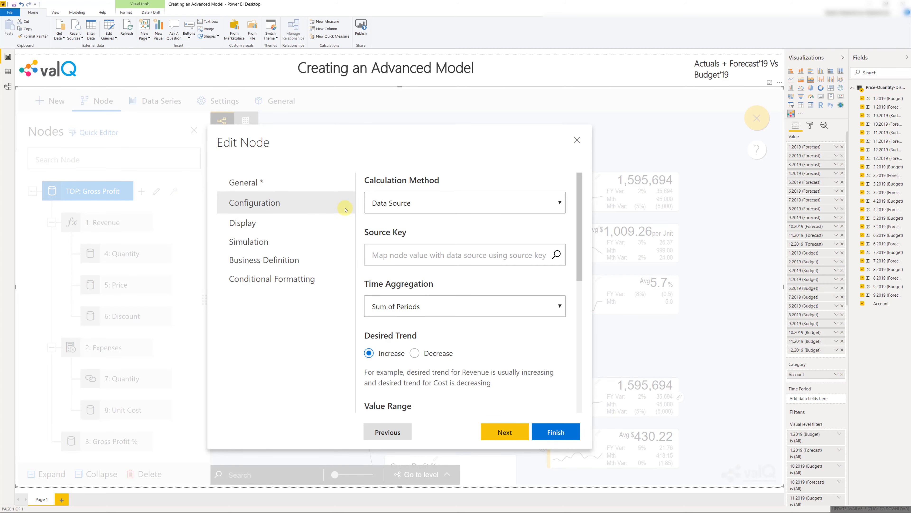
{"action": "left_click", "coordinate": [411, 213]}
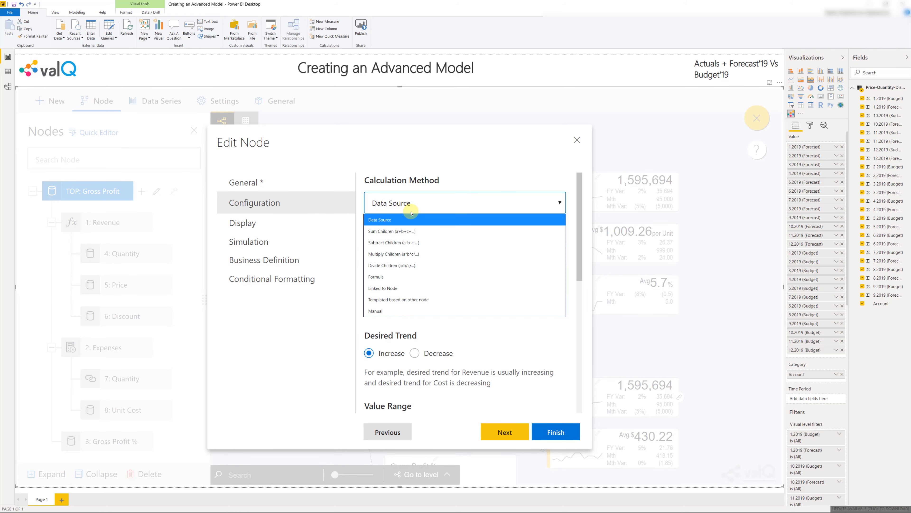
{"action": "left_click", "coordinate": [406, 277]}
{"action": "left_click", "coordinate": [403, 266]}
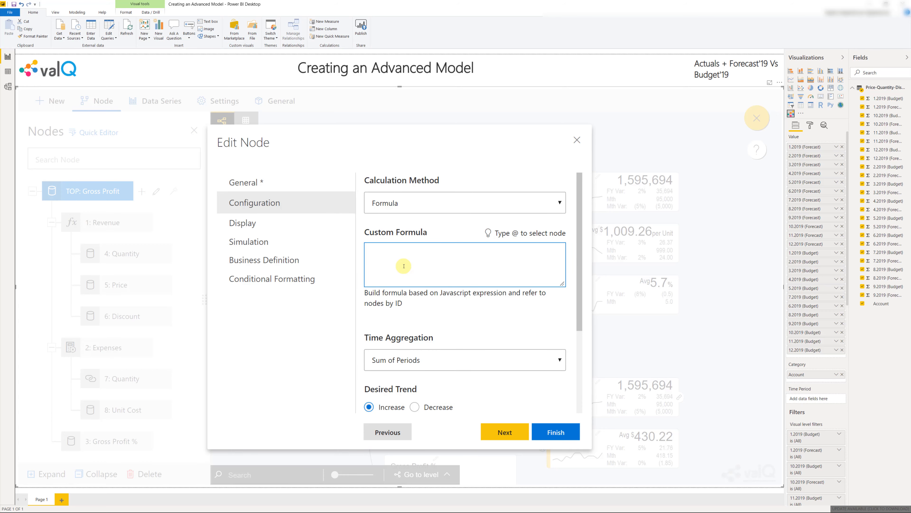
{"action": "type", "text": "@r"}
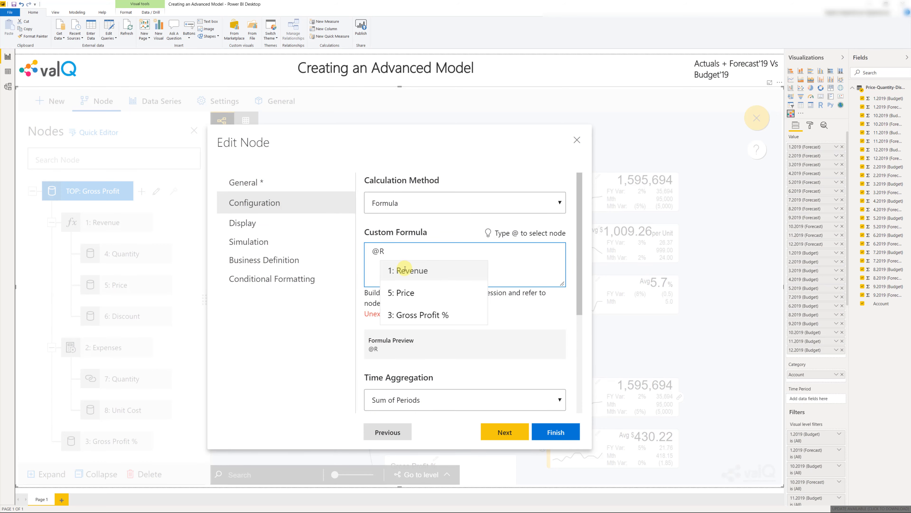
{"action": "left_click", "coordinate": [405, 268]}
{"action": "type", "text": "-@"}
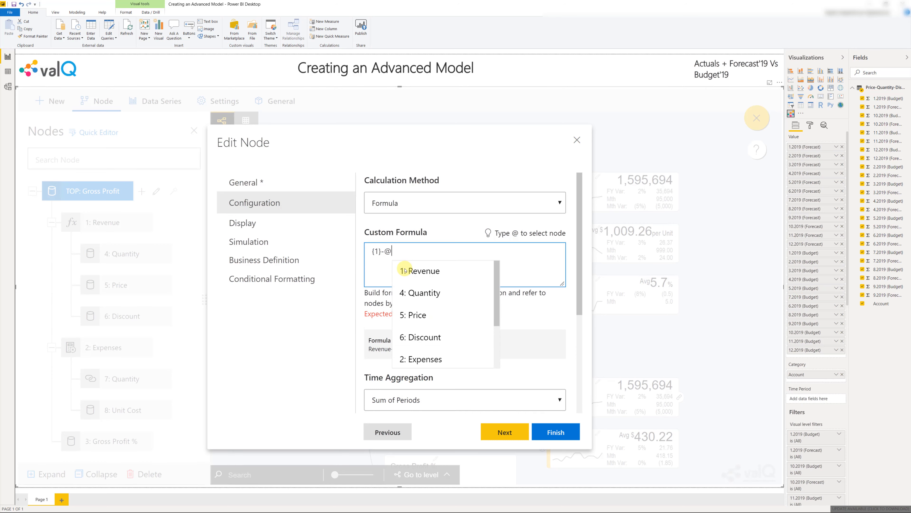
{"action": "left_click", "coordinate": [424, 359]}
{"action": "scroll", "coordinate": [424, 360], "scroll_direction": "down", "scroll_amount": 2}
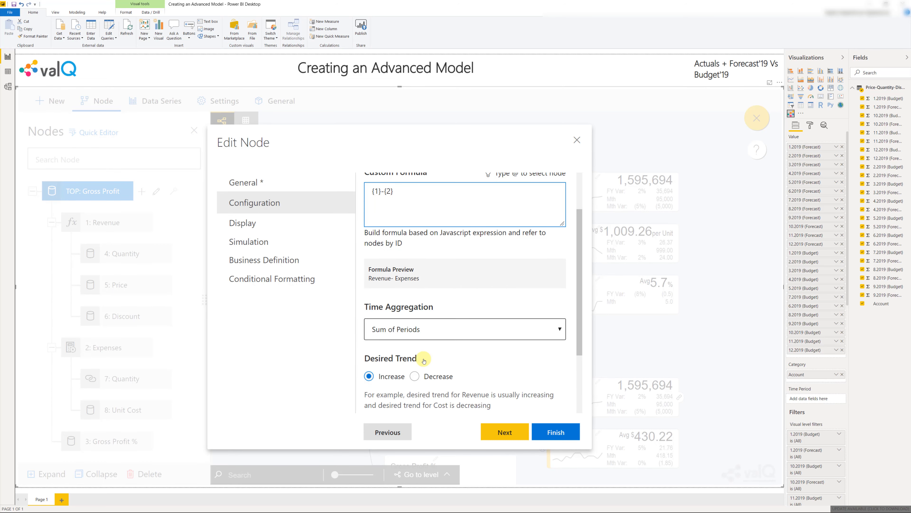
Disable simulation for the TOP: Gross Profit node and save the node
{"action": "left_click", "coordinate": [256, 244]}
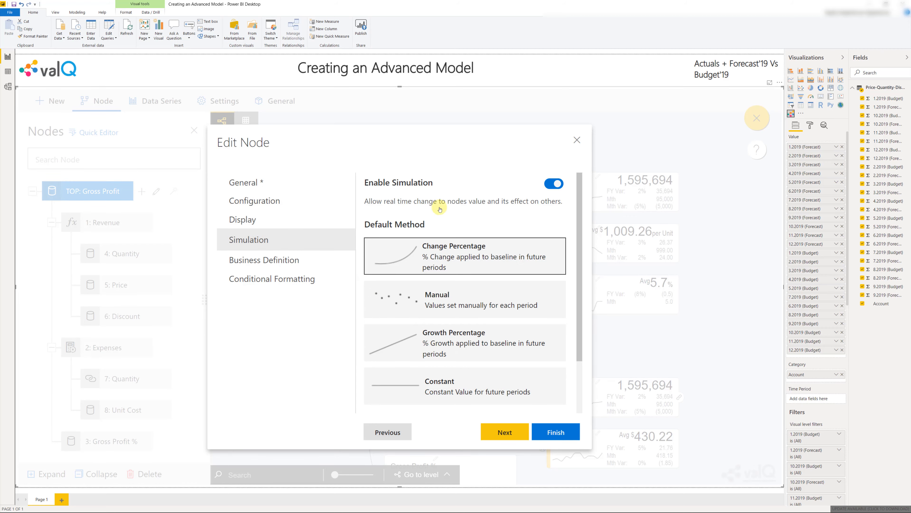
{"action": "left_click", "coordinate": [549, 430]}
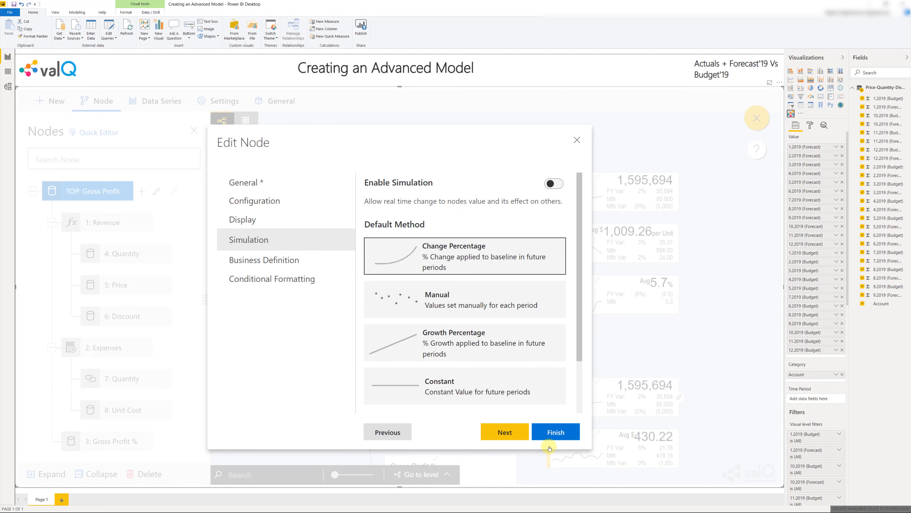
{"action": "left_click", "coordinate": [545, 430]}
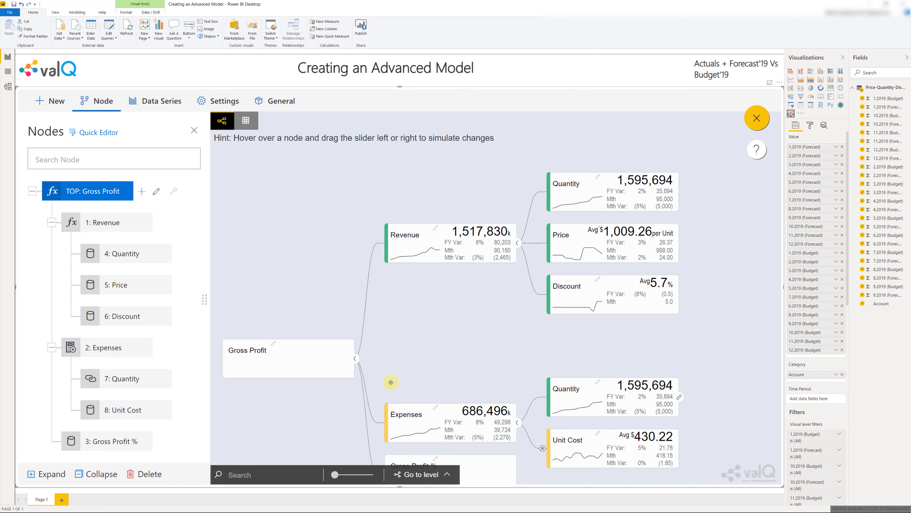
Calculate the Gross Profit % node with a custom formula of Gross Profit*100 divided by Revenue
{"action": "double_click", "coordinate": [102, 445]}
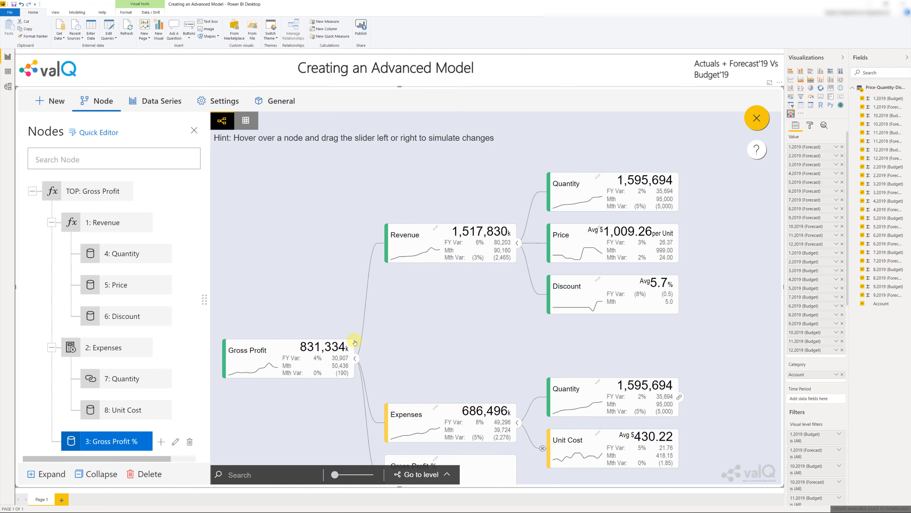
{"action": "left_click", "coordinate": [285, 203]}
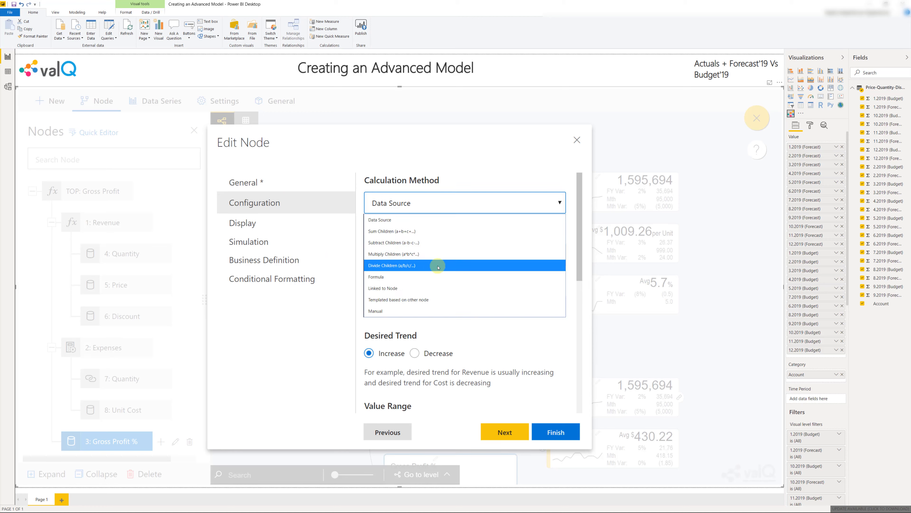
{"action": "left_click", "coordinate": [439, 269]}
{"action": "left_click", "coordinate": [440, 269]}
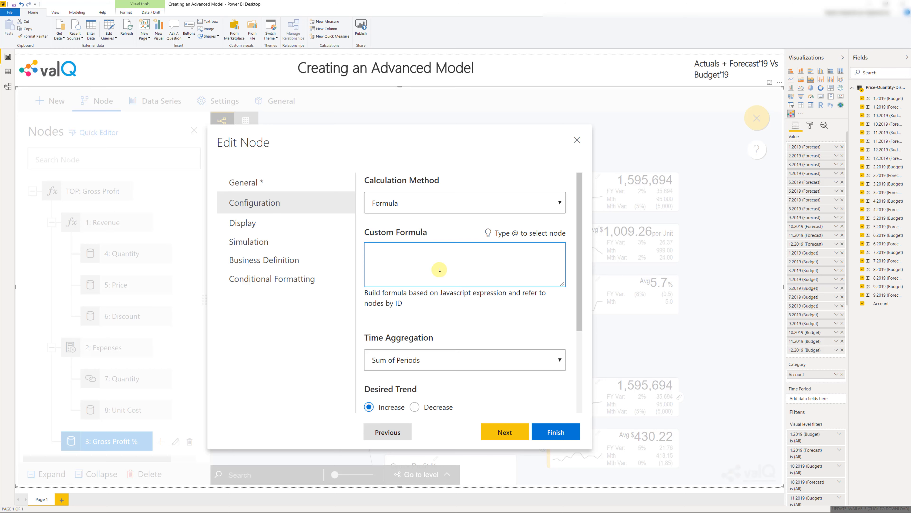
{"action": "type", "text": "@Gr"}
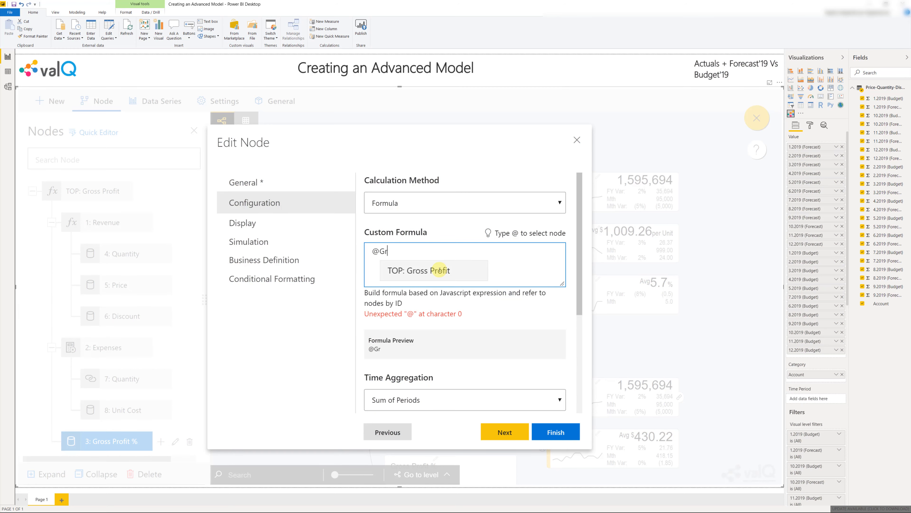
{"action": "left_click", "coordinate": [440, 271]}
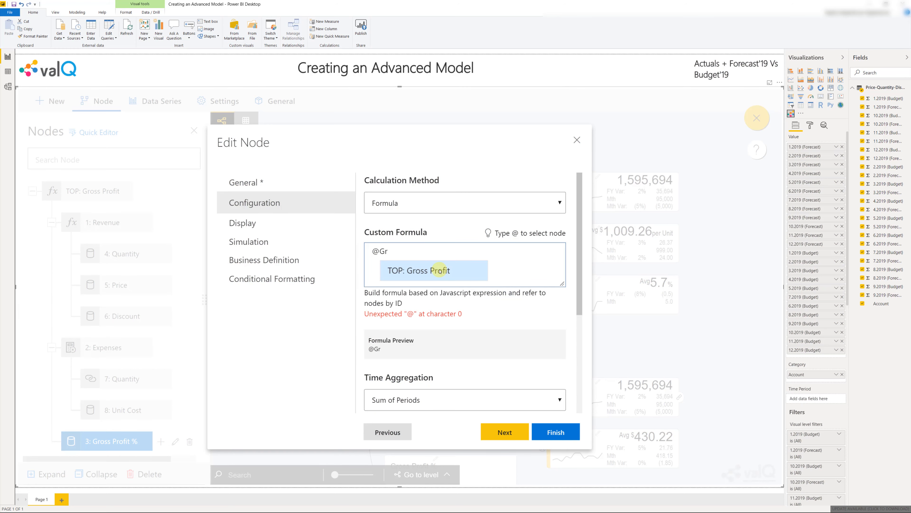
{"action": "type", "text": "*100"}
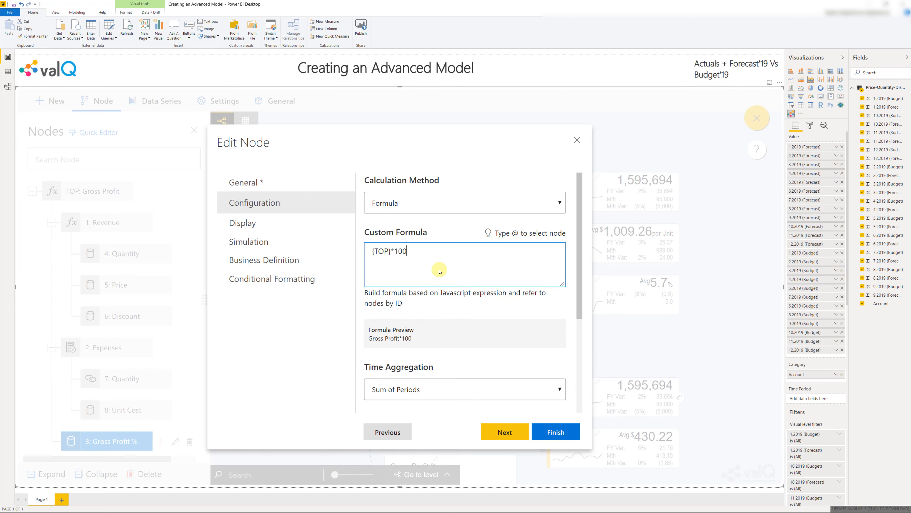
{"action": "type", "text": "/@re"}
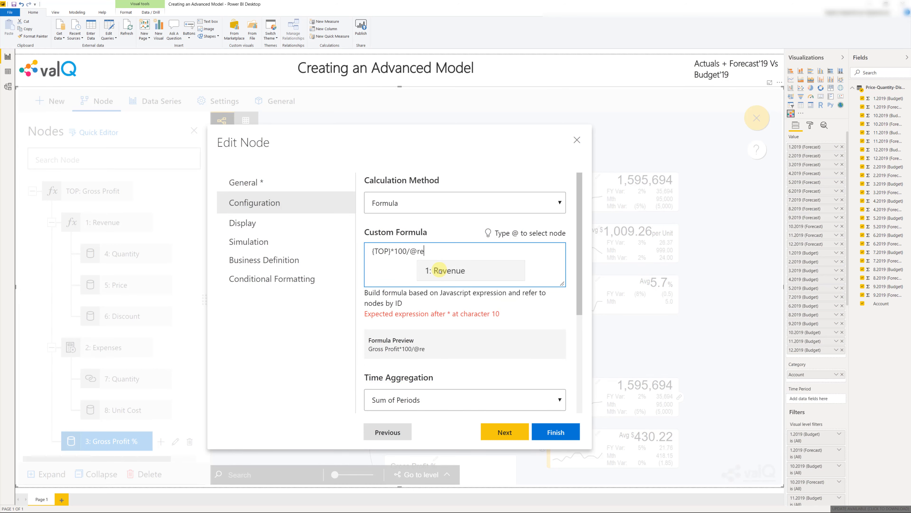
{"action": "left_click", "coordinate": [440, 271]}
Set the Gross Profit % node's time aggregation to Average weighted by 1: Revenue
{"action": "left_click", "coordinate": [438, 389]}
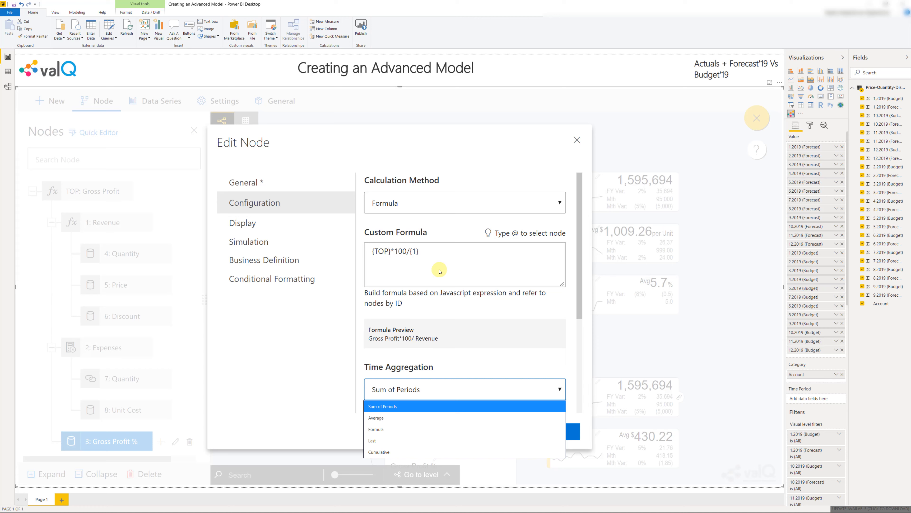
{"action": "left_click", "coordinate": [439, 418]}
{"action": "scroll", "coordinate": [466, 341], "scroll_direction": "down", "scroll_amount": 5}
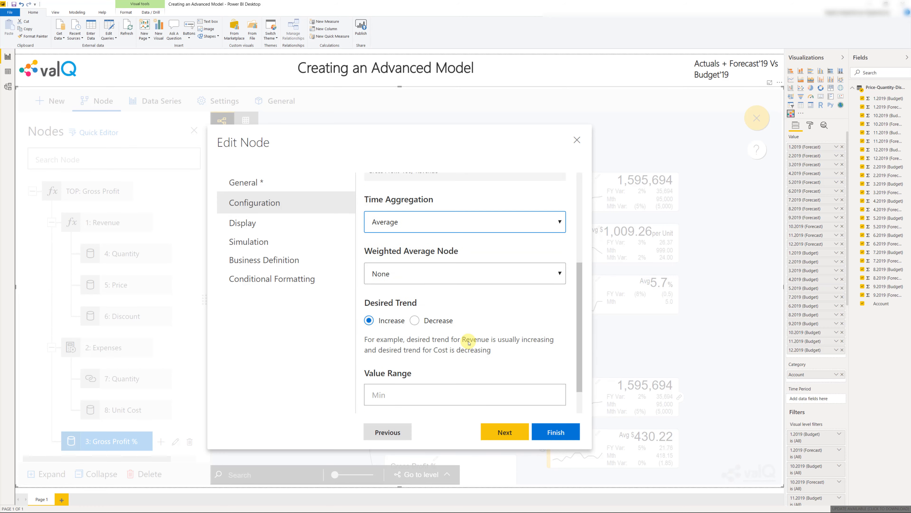
{"action": "left_click", "coordinate": [433, 264]}
{"action": "left_click", "coordinate": [425, 287]}
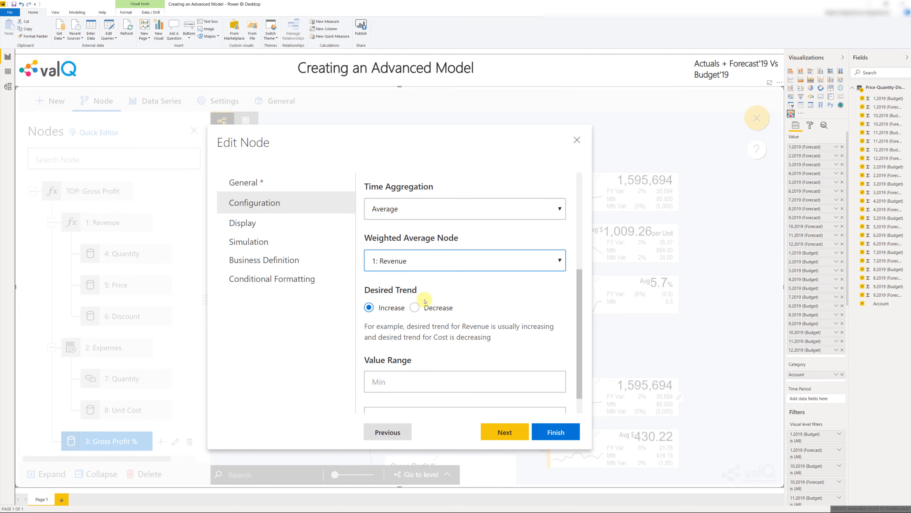
{"action": "scroll", "coordinate": [424, 301], "scroll_direction": "down", "scroll_amount": 1}
Display the Gross Profit % node as Derived with 1 decimal place and the value suffix "%"
{"action": "left_click", "coordinate": [265, 227]}
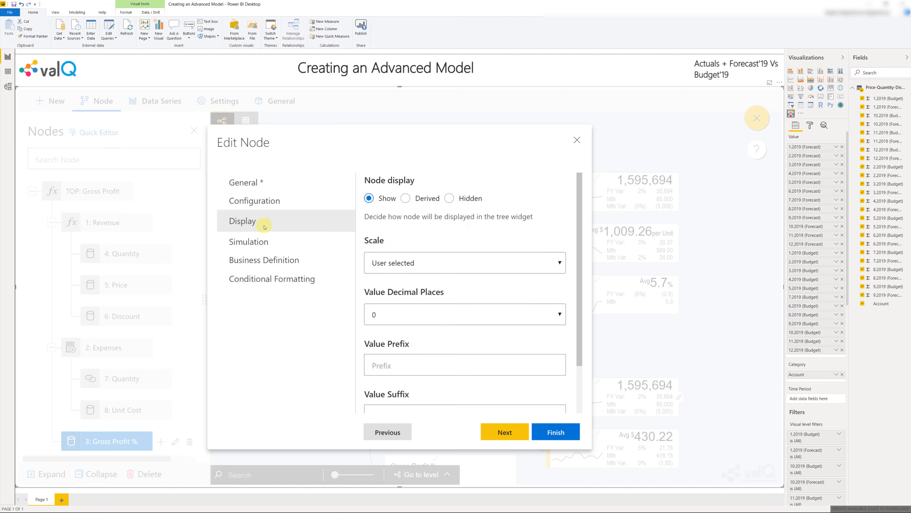
{"action": "left_click", "coordinate": [406, 198]}
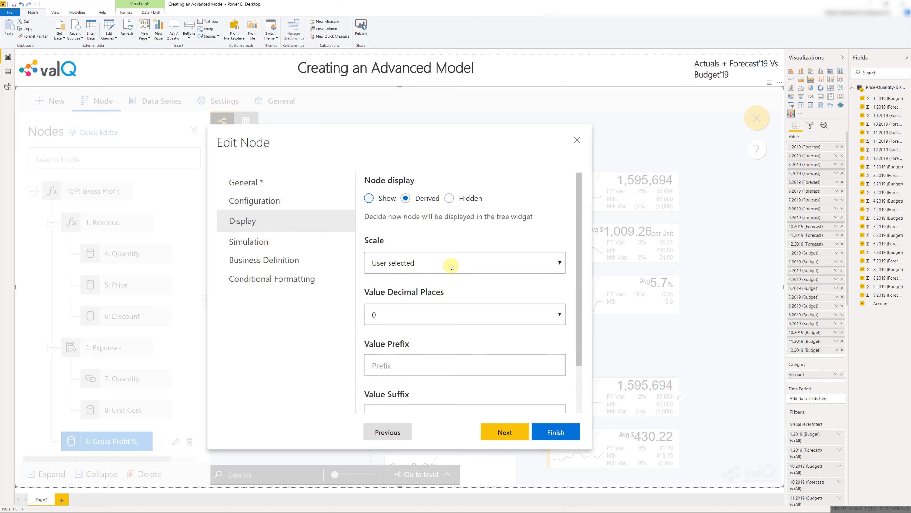
{"action": "left_click", "coordinate": [387, 316]}
{"action": "left_click", "coordinate": [388, 343]}
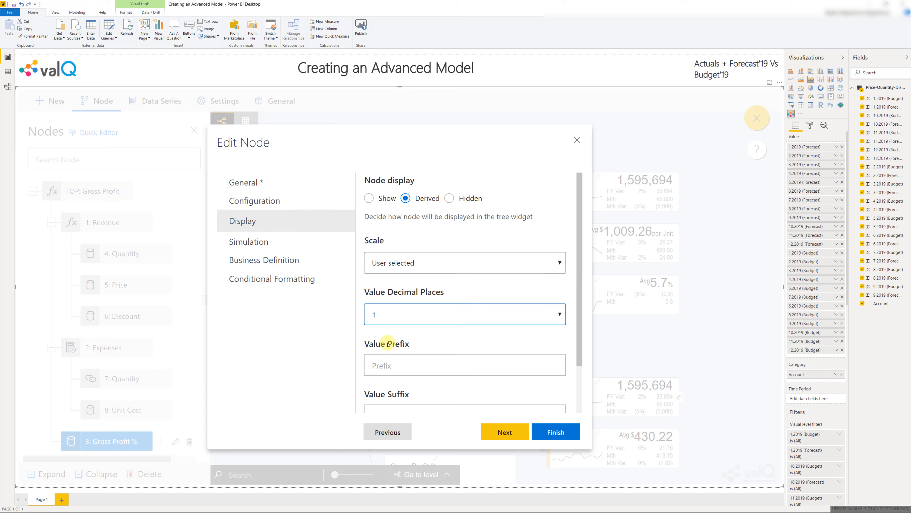
{"action": "scroll", "coordinate": [390, 362], "scroll_direction": "down", "scroll_amount": 2}
{"action": "left_click", "coordinate": [390, 361]}
{"action": "type", "text": "%"}
Disable simulation for the Gross Profit % node and save the node
{"action": "left_click", "coordinate": [305, 240]}
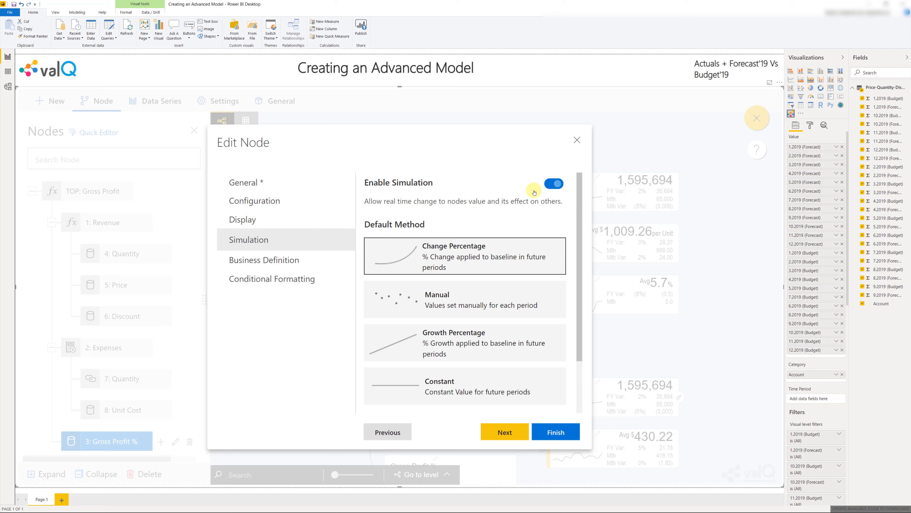
{"action": "left_click", "coordinate": [549, 185]}
{"action": "left_click", "coordinate": [548, 438]}
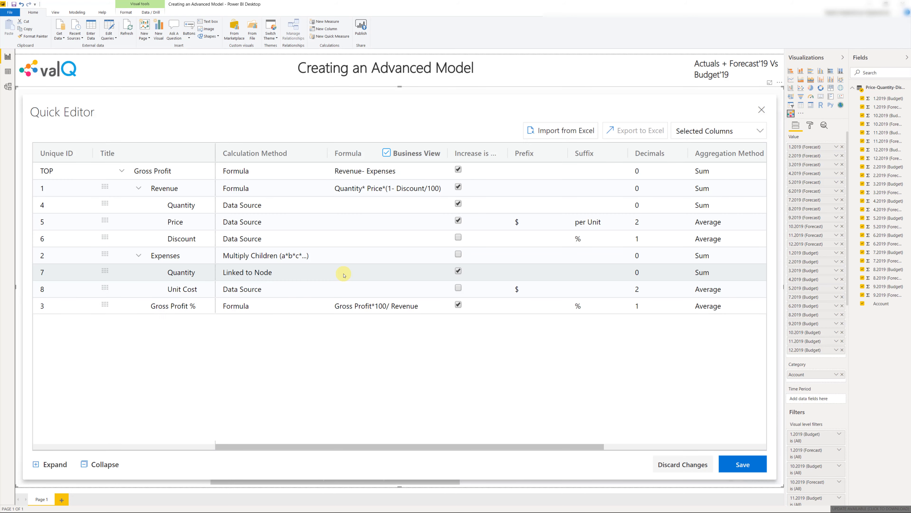
Examine the calculation, formula and format columns of all nodes in the Quick Editor
{"action": "left_click_drag", "start_coordinate": [381, 447], "coordinate": [340, 437]}
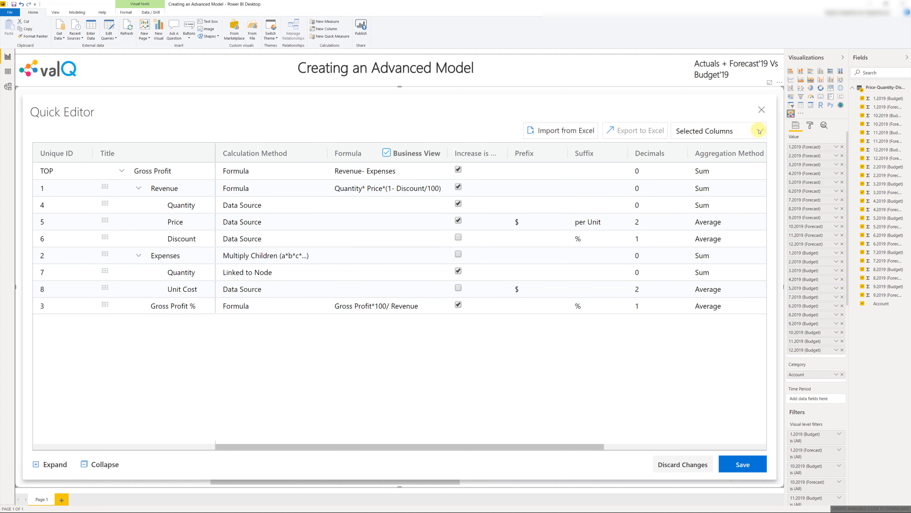
Save and close the Quick Editor, and close the node list so the model tree fills the visual
{"action": "left_click", "coordinate": [736, 465]}
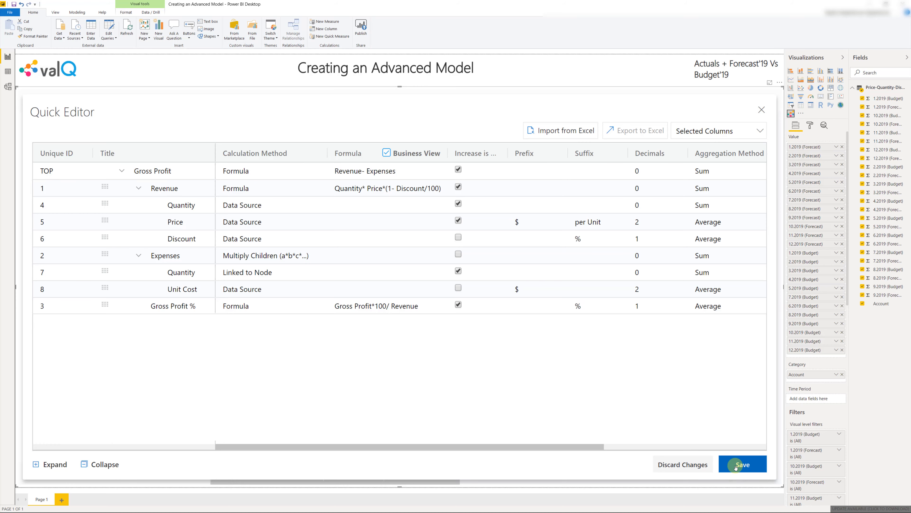
{"action": "left_click", "coordinate": [762, 109]}
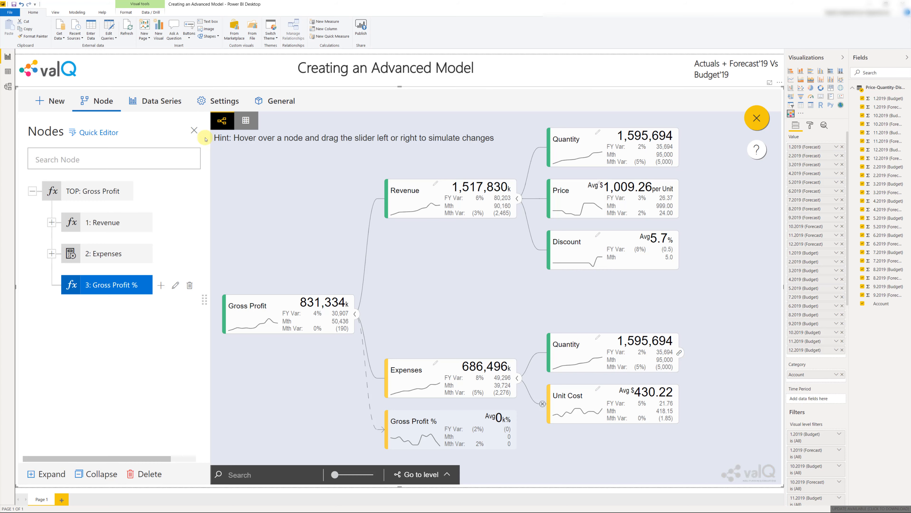
{"action": "left_click", "coordinate": [194, 131]}
{"action": "left_click", "coordinate": [206, 158]}
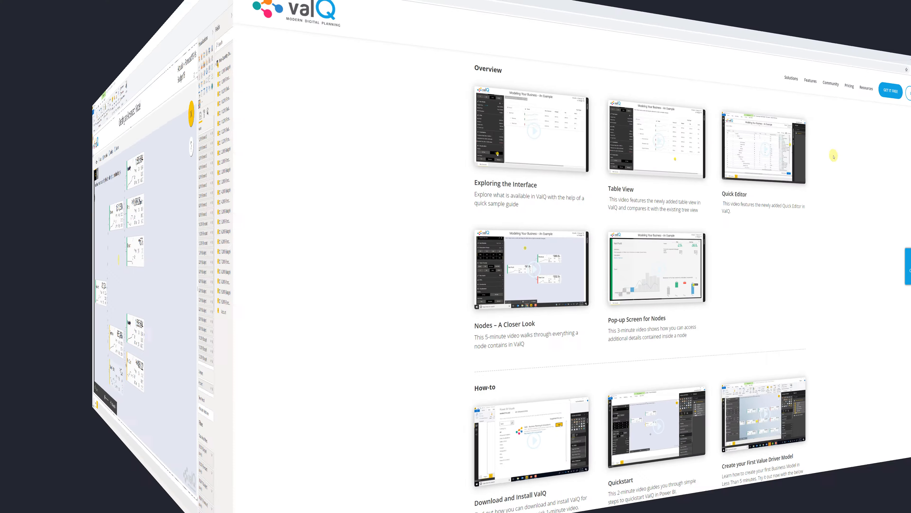
Browse the overview, how-to and demo videos on the valq.com/videos page in the web browser
{"action": "scroll", "coordinate": [723, 136], "scroll_direction": "down", "scroll_amount": 5}
{"action": "scroll", "coordinate": [725, 136], "scroll_direction": "down", "scroll_amount": 10}
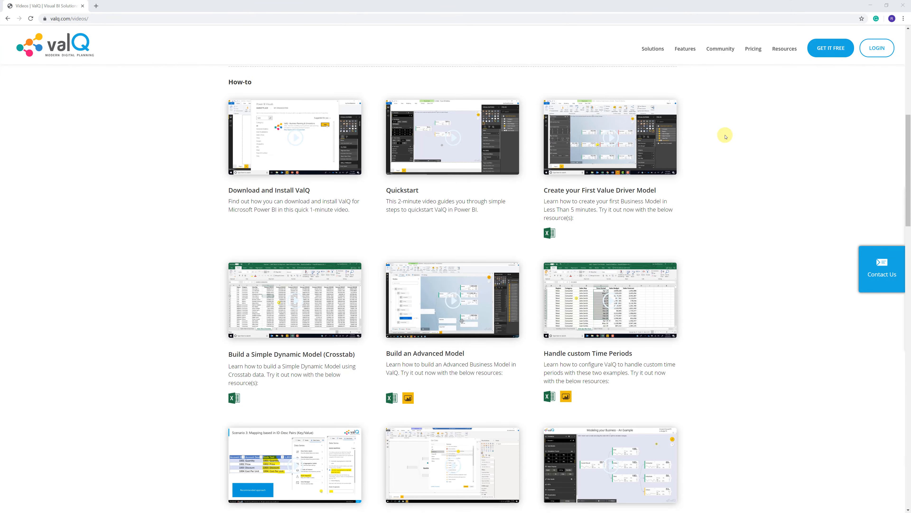
{"action": "scroll", "coordinate": [725, 136], "scroll_direction": "down", "scroll_amount": 7}
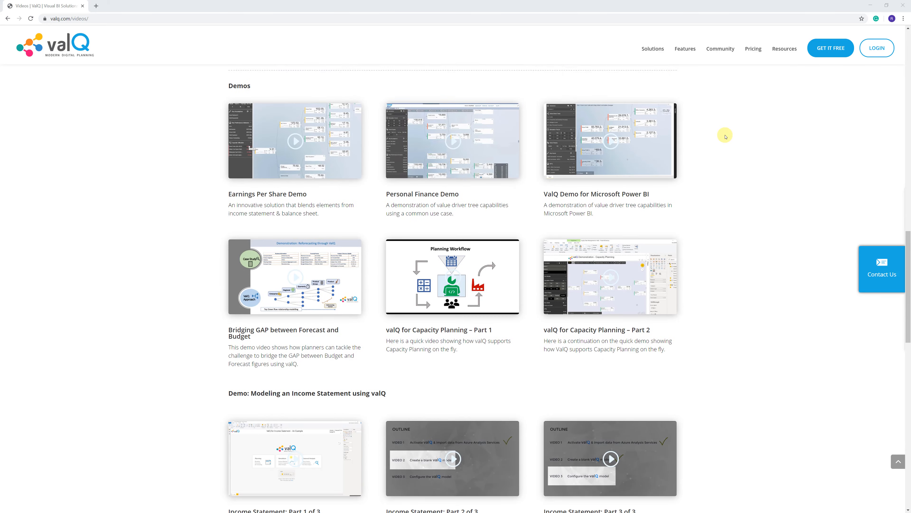
{"action": "scroll", "coordinate": [725, 136], "scroll_direction": "up", "scroll_amount": 12}
{"action": "scroll", "coordinate": [725, 136], "scroll_direction": "up", "scroll_amount": 15}
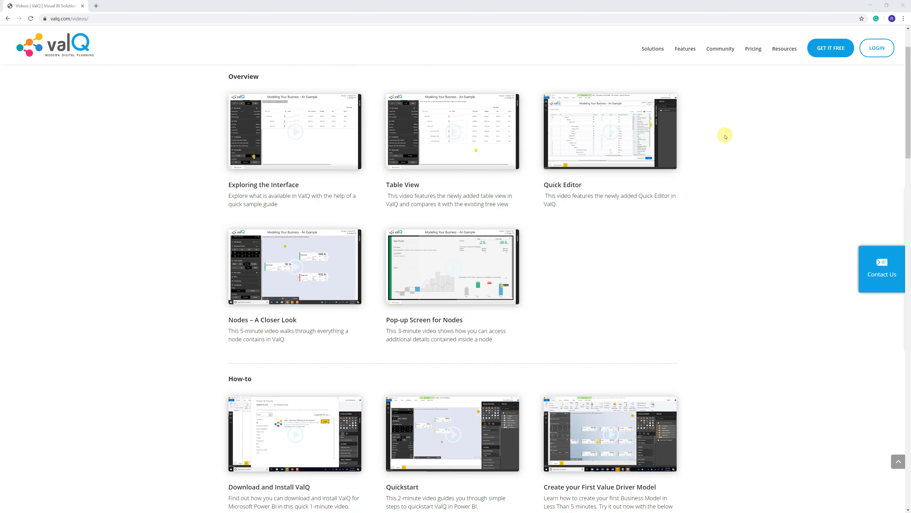